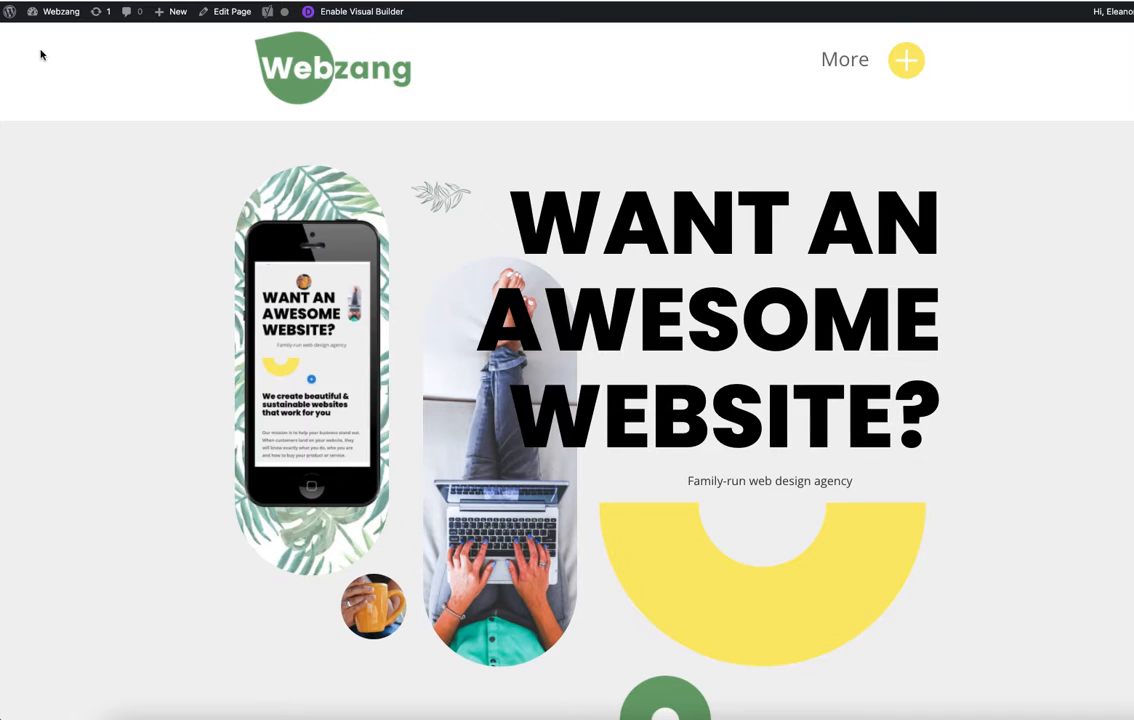
- Go to the site's dashboard and create a new post using the default editor
{"action": "mouse_move", "coordinate": [54, 12]}
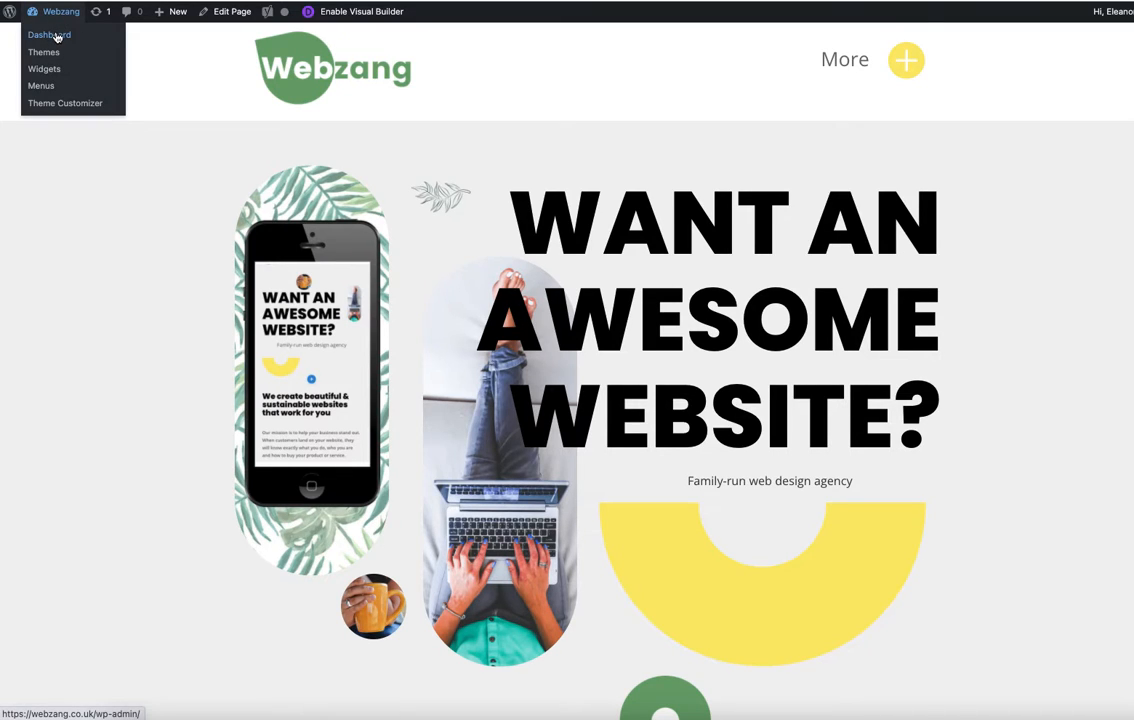
{"action": "left_click", "coordinate": [56, 37]}
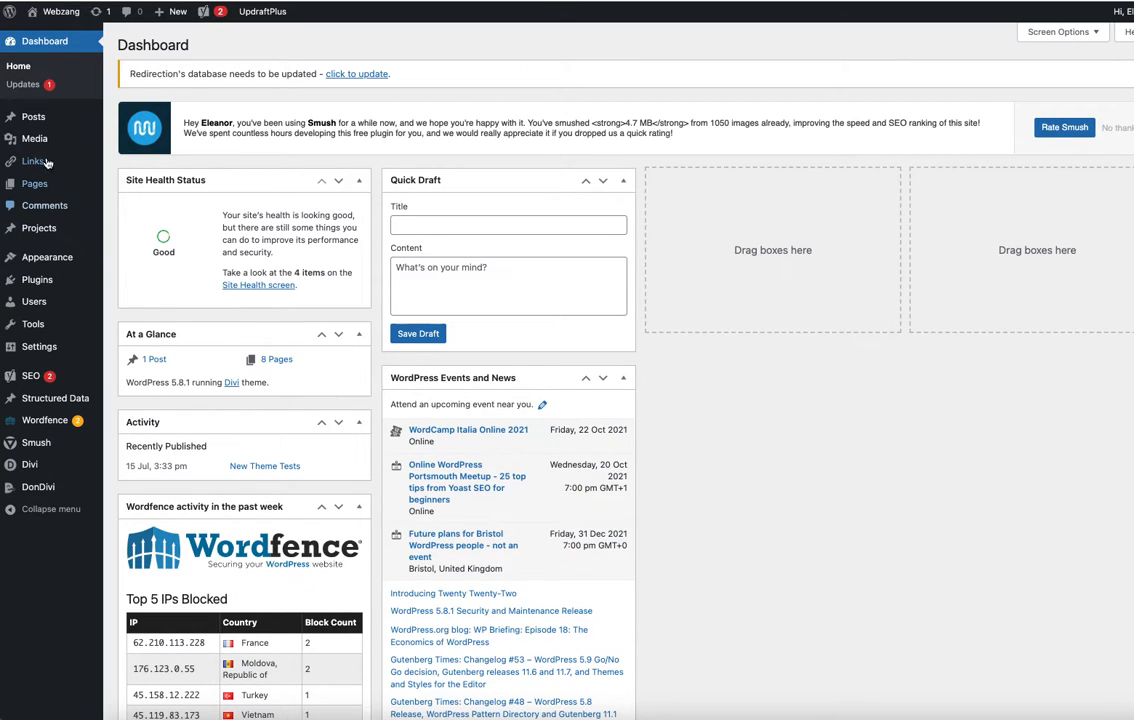
{"action": "mouse_move", "coordinate": [43, 136]}
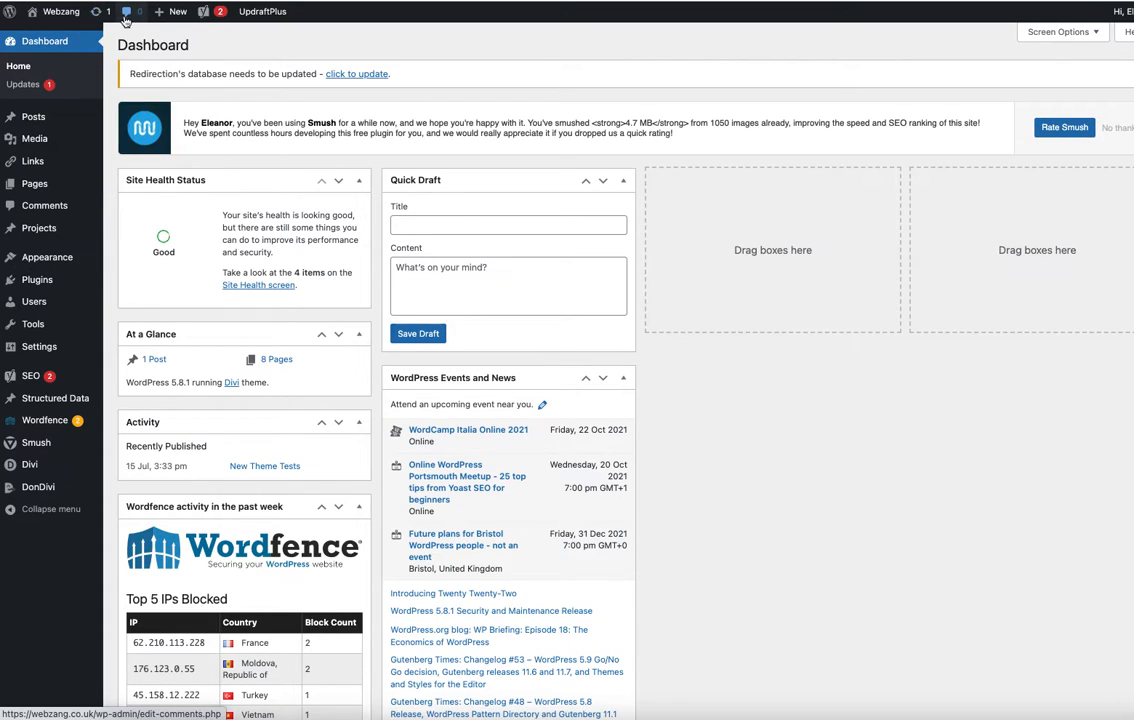
{"action": "mouse_move", "coordinate": [176, 16]}
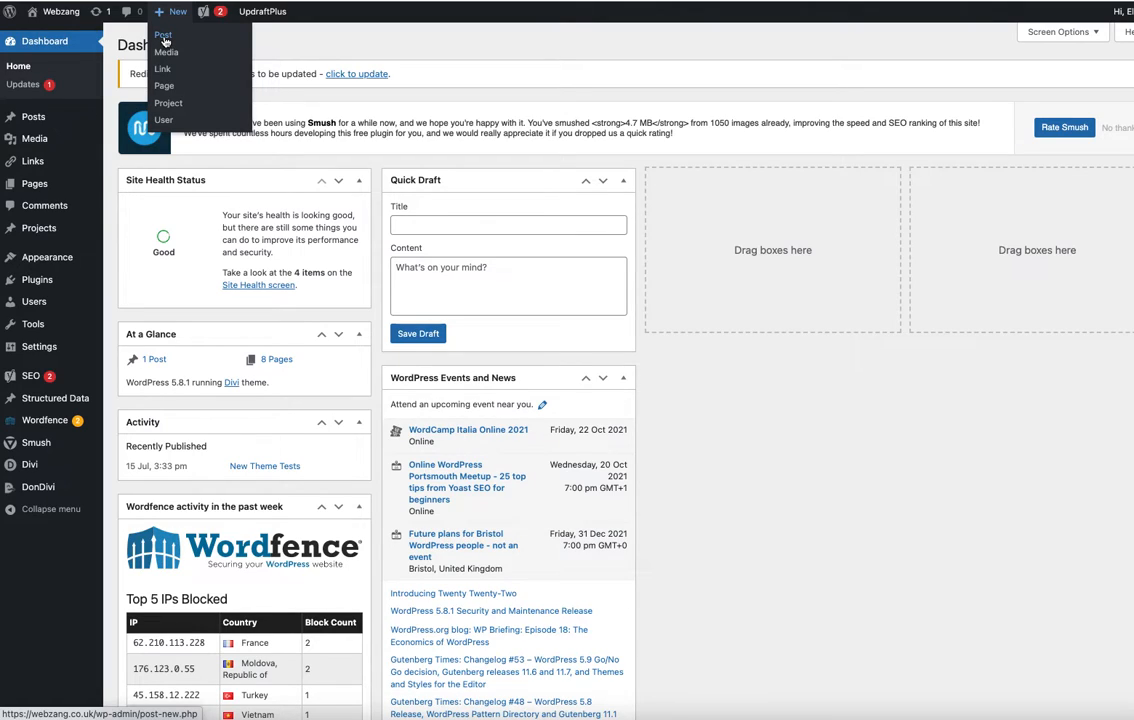
{"action": "left_click", "coordinate": [166, 38]}
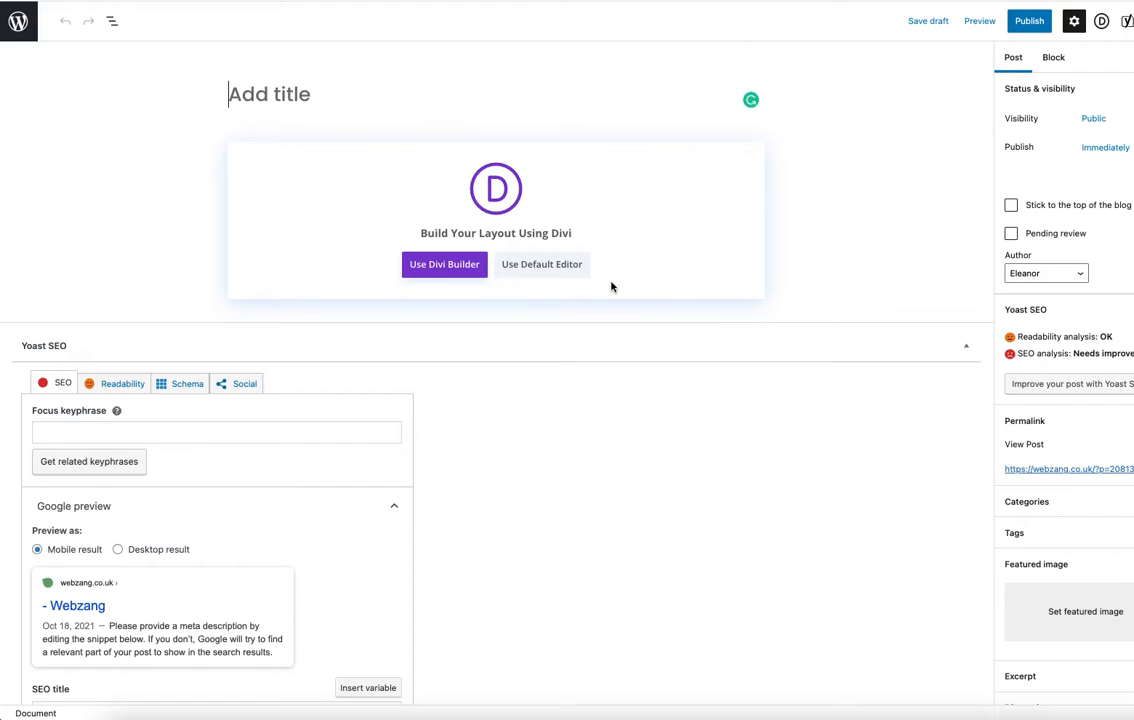
{"action": "left_click", "coordinate": [545, 271]}
{"action": "left_click", "coordinate": [541, 265]}
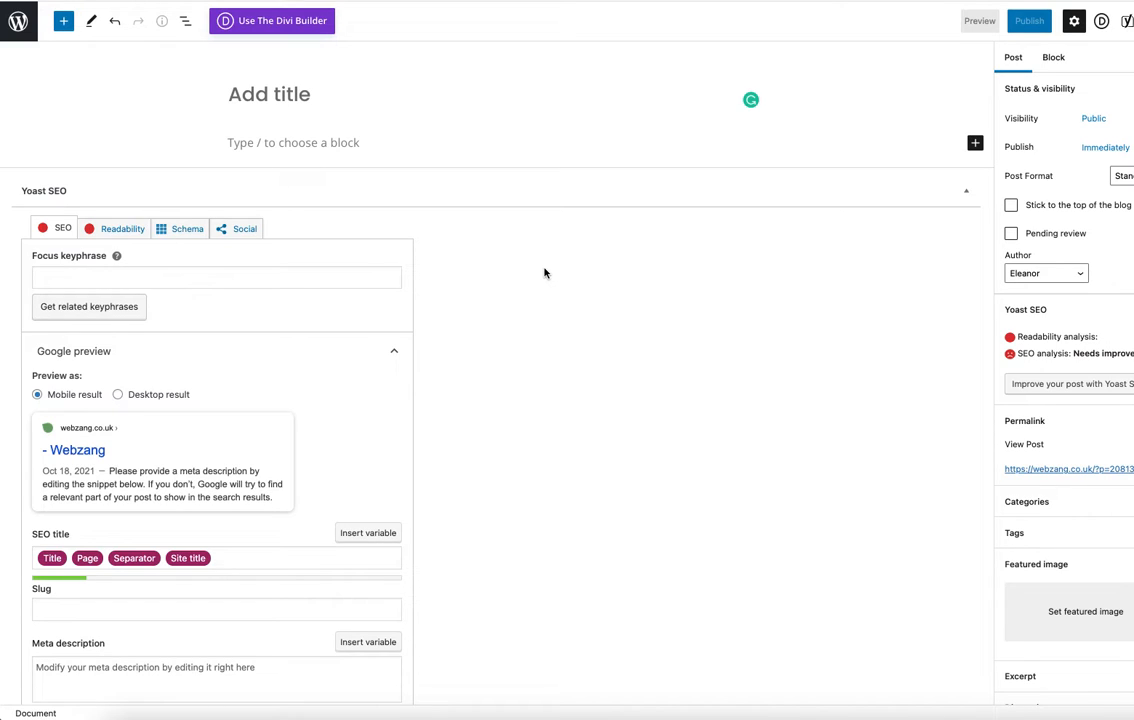
- Title the post "A Guide to Preparing Images for the web", with "Preparing" spelled correctly
{"action": "left_click", "coordinate": [293, 95]}
{"action": "type", "text": "A G"}
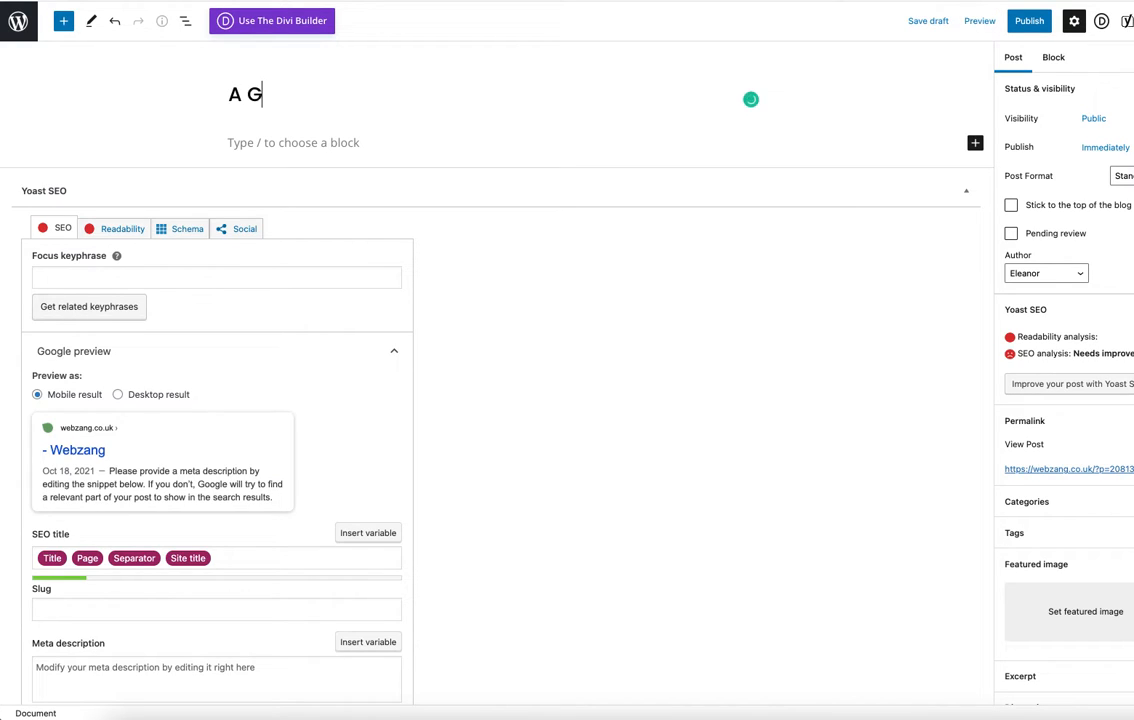
{"action": "type", "text": "uide to Prepapring "}
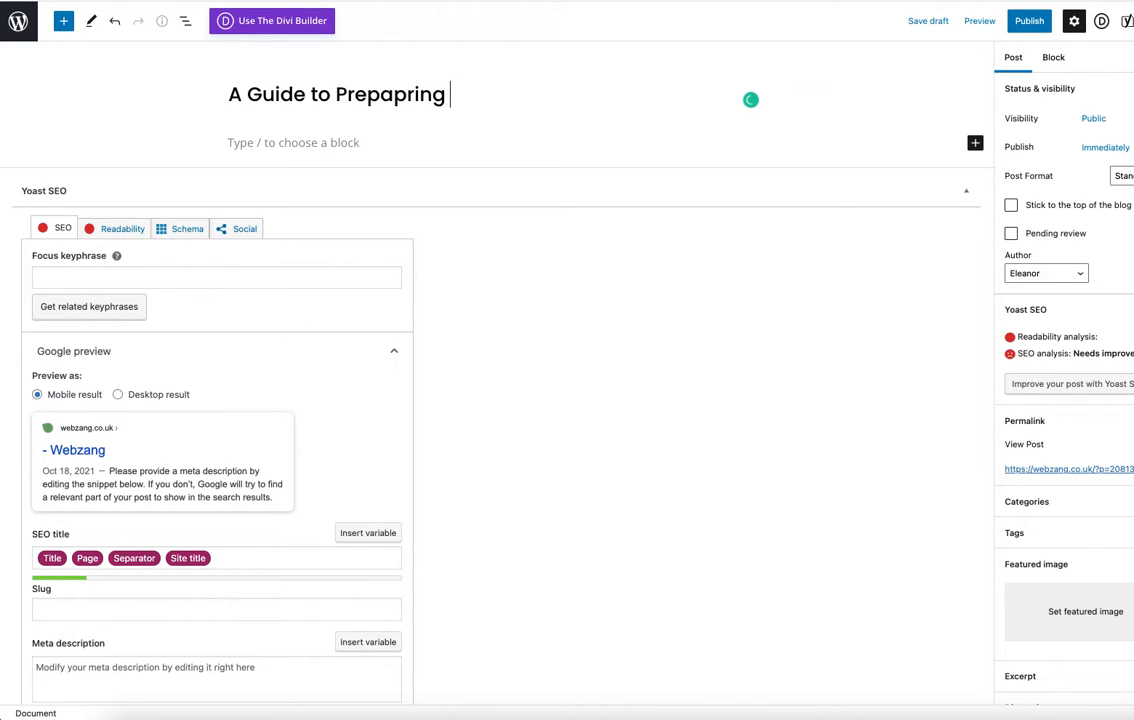
{"action": "type", "text": "Images for the web"}
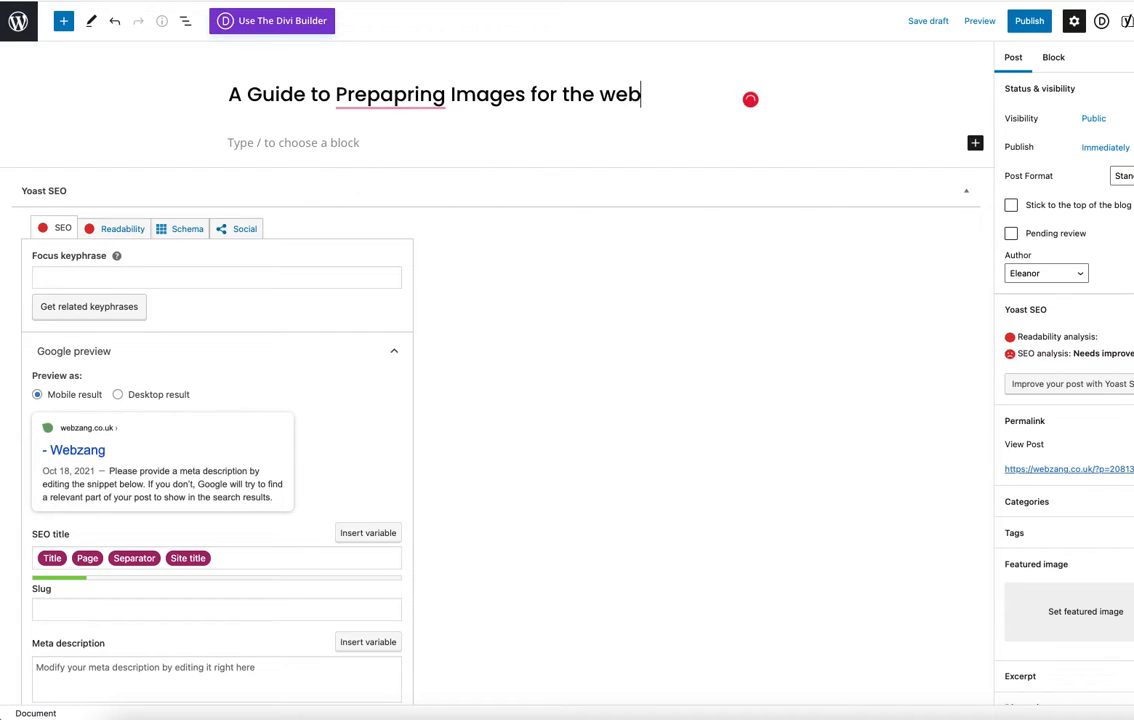
{"action": "left_click", "coordinate": [392, 94]}
{"action": "left_click", "coordinate": [355, 124]}
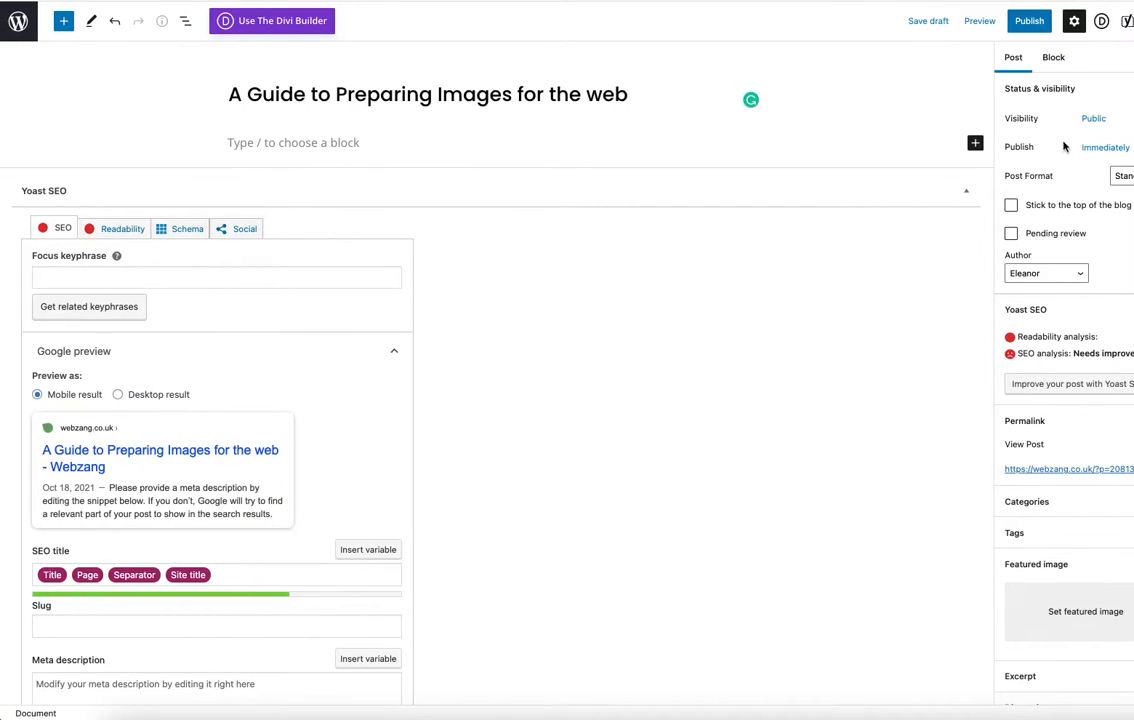
- Add a new post category named "How to Guide"
{"action": "scroll", "coordinate": [1052, 305], "scroll_direction": "down", "scroll_amount": 3}
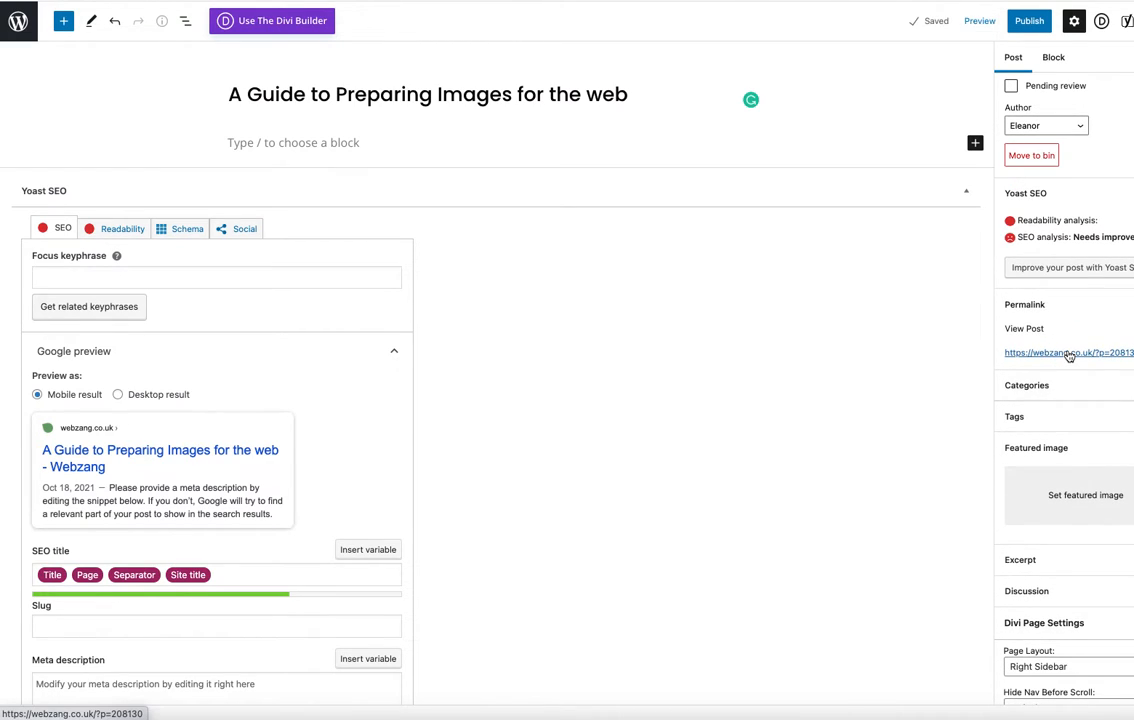
{"action": "left_click", "coordinate": [1114, 390]}
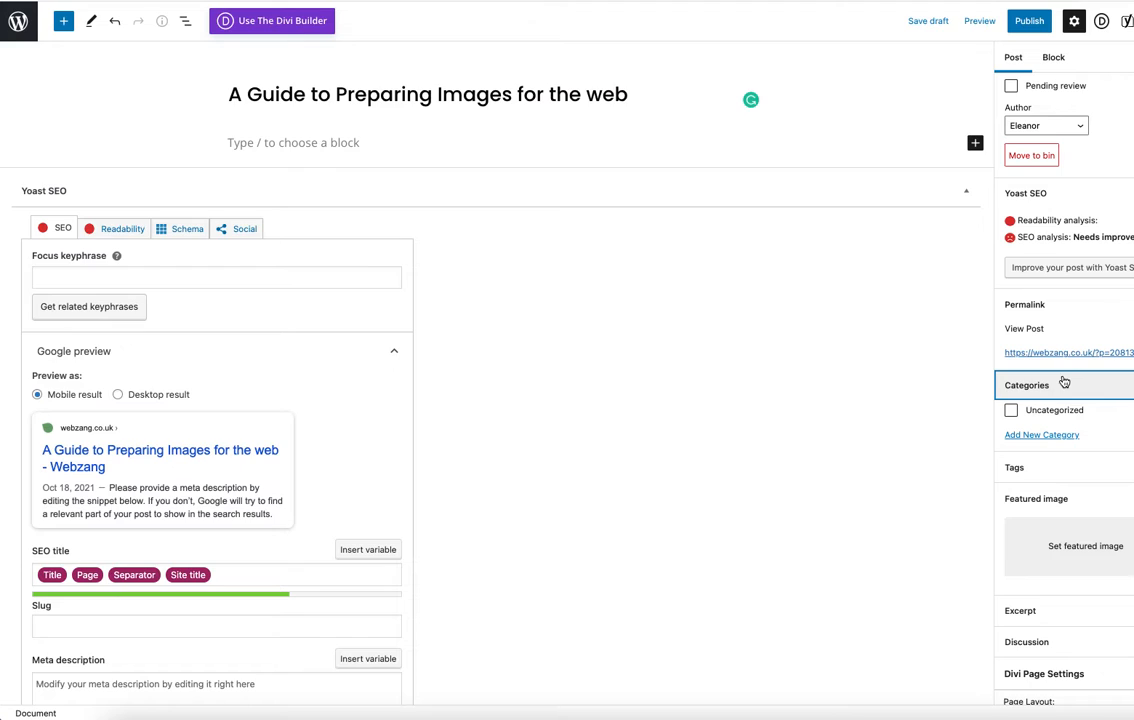
{"action": "left_click", "coordinate": [1058, 436]}
{"action": "left_click", "coordinate": [1012, 474]}
{"action": "type", "text": "How to Guide"}
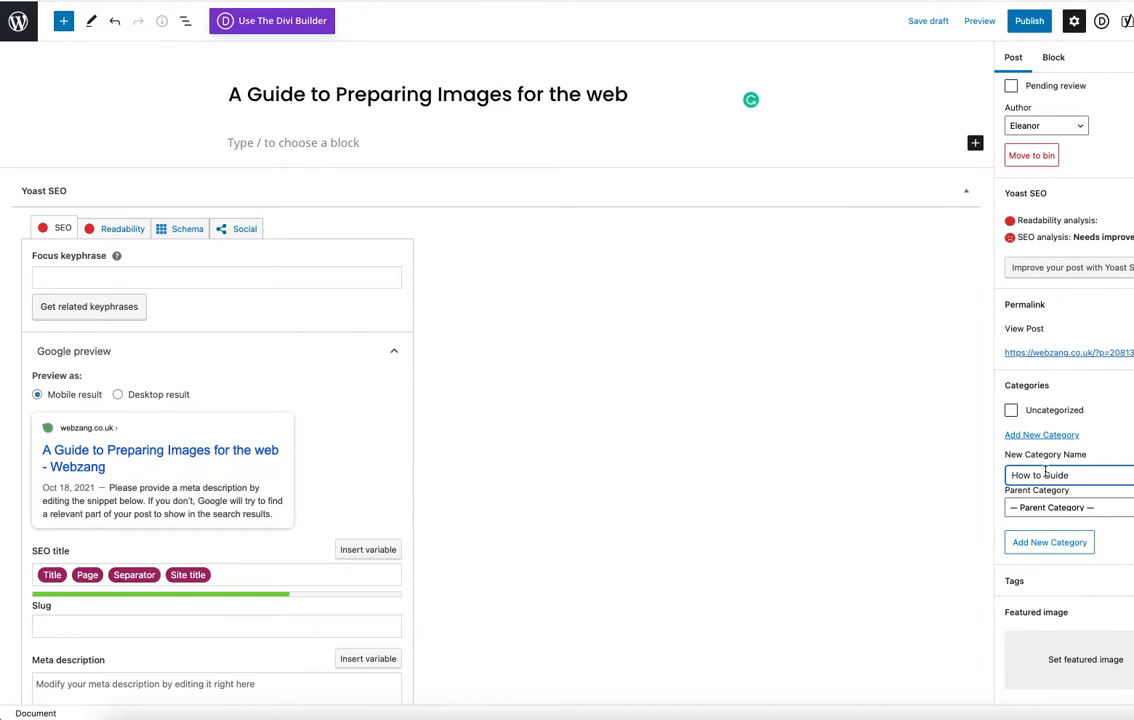
{"action": "left_click", "coordinate": [1037, 544]}
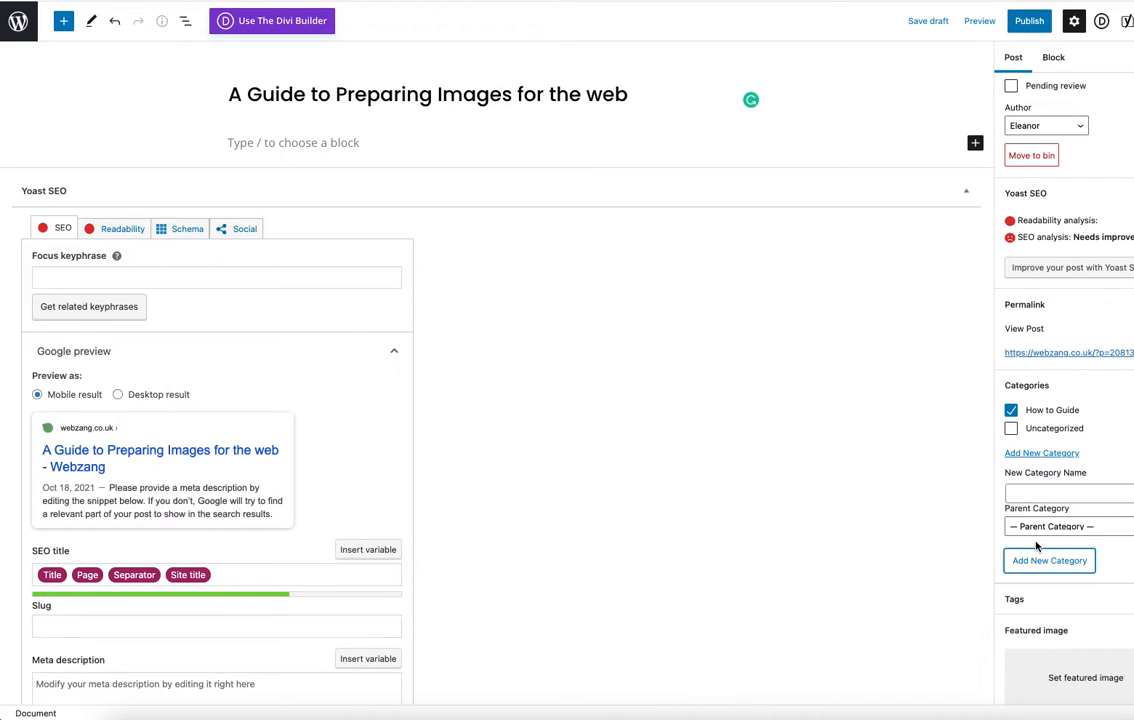
- Switch the post's category to Uncategorized and back to How to Guide
{"action": "left_click", "coordinate": [1011, 426]}
{"action": "left_click", "coordinate": [1011, 411]}
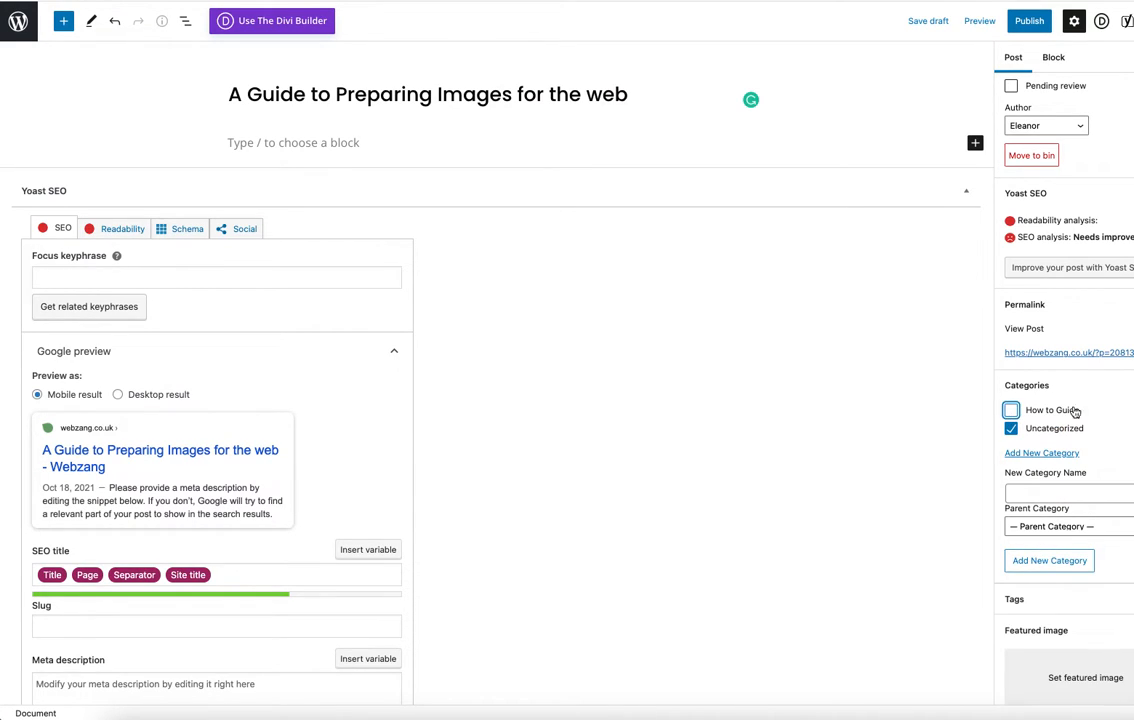
{"action": "left_click", "coordinate": [1011, 411]}
{"action": "left_click", "coordinate": [1084, 428]}
- Set the laptop picture website-deisgn-sustainable-1.jpeg from the media library as the post's featured image
{"action": "scroll", "coordinate": [1088, 430], "scroll_direction": "down", "scroll_amount": 4}
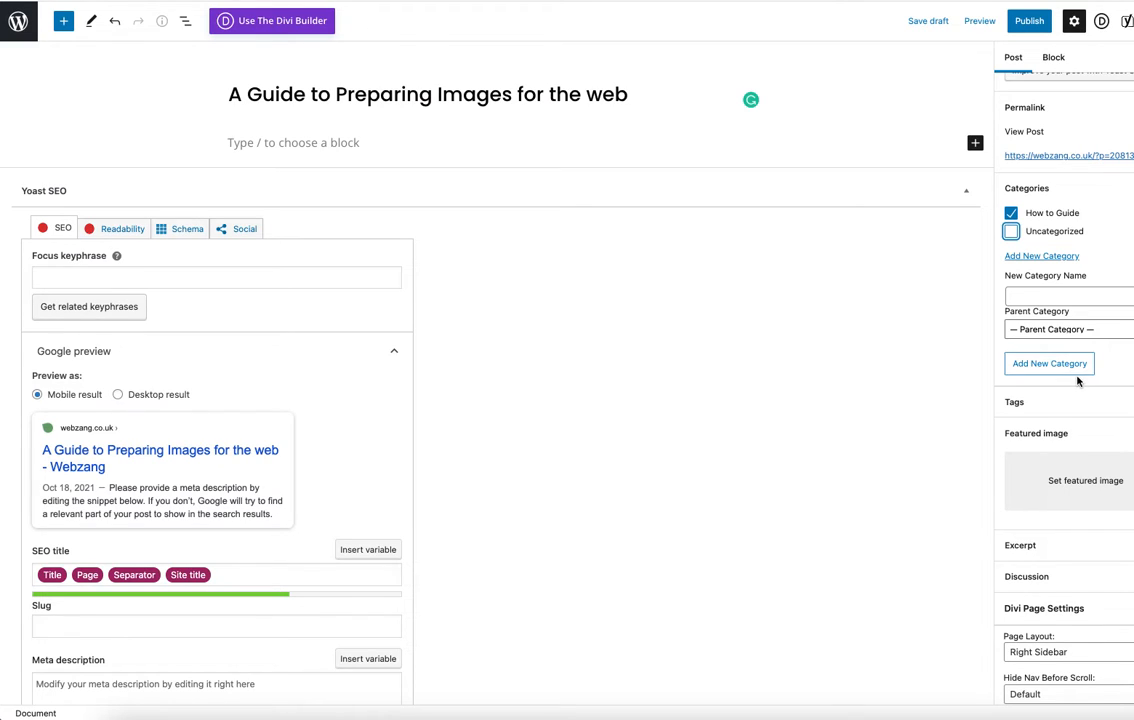
{"action": "scroll", "coordinate": [1090, 385], "scroll_direction": "down", "scroll_amount": 1}
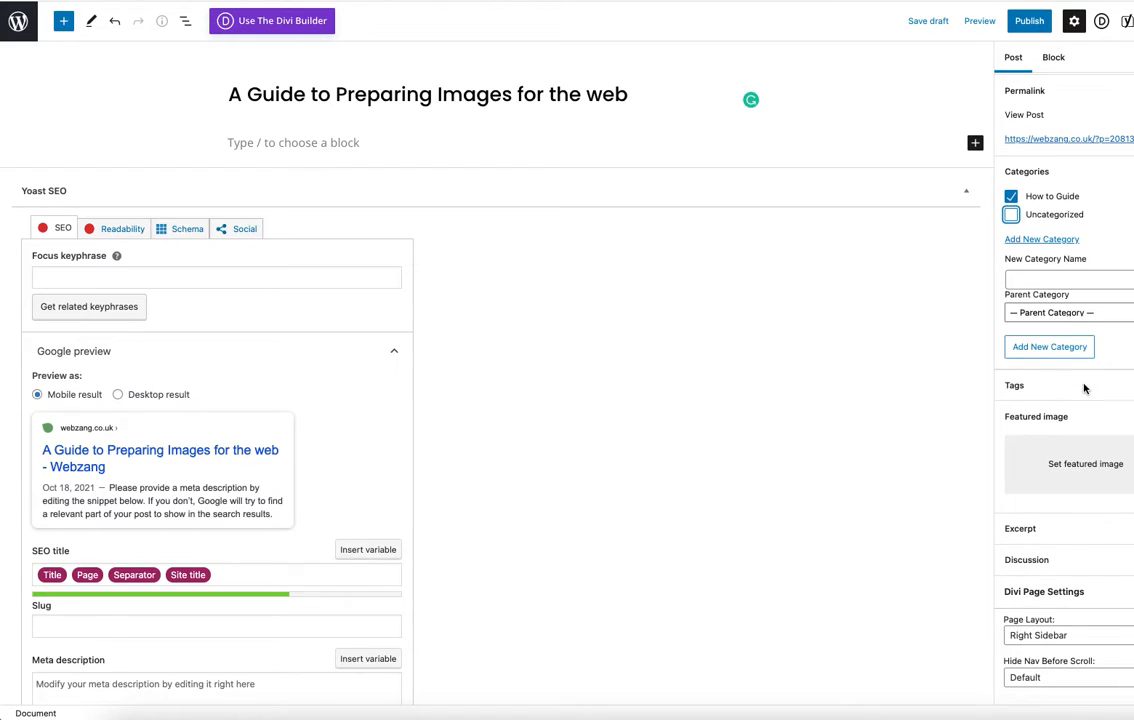
{"action": "left_click", "coordinate": [1069, 460]}
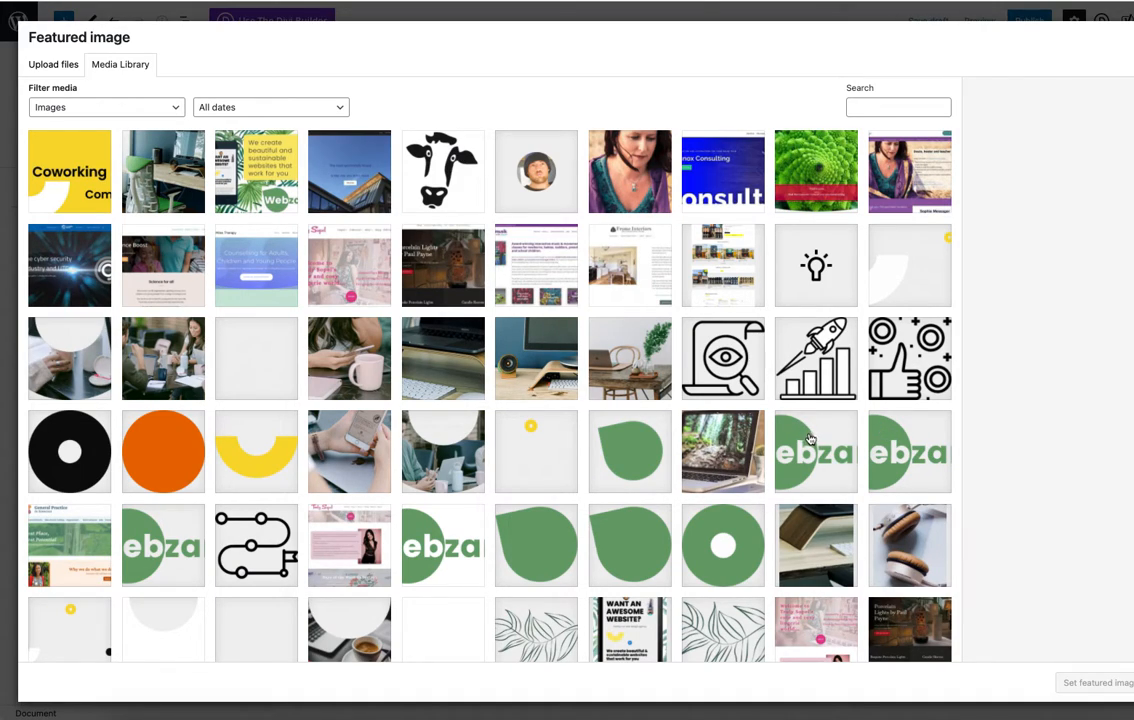
{"action": "left_click", "coordinate": [727, 440]}
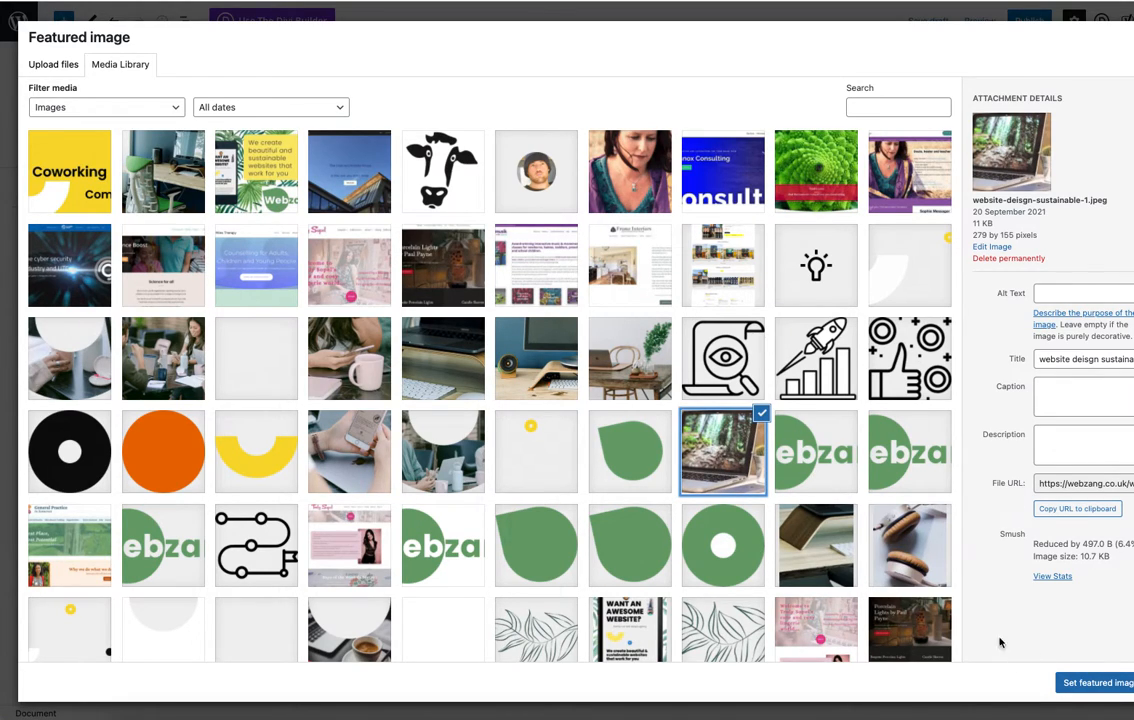
{"action": "left_click", "coordinate": [1112, 684]}
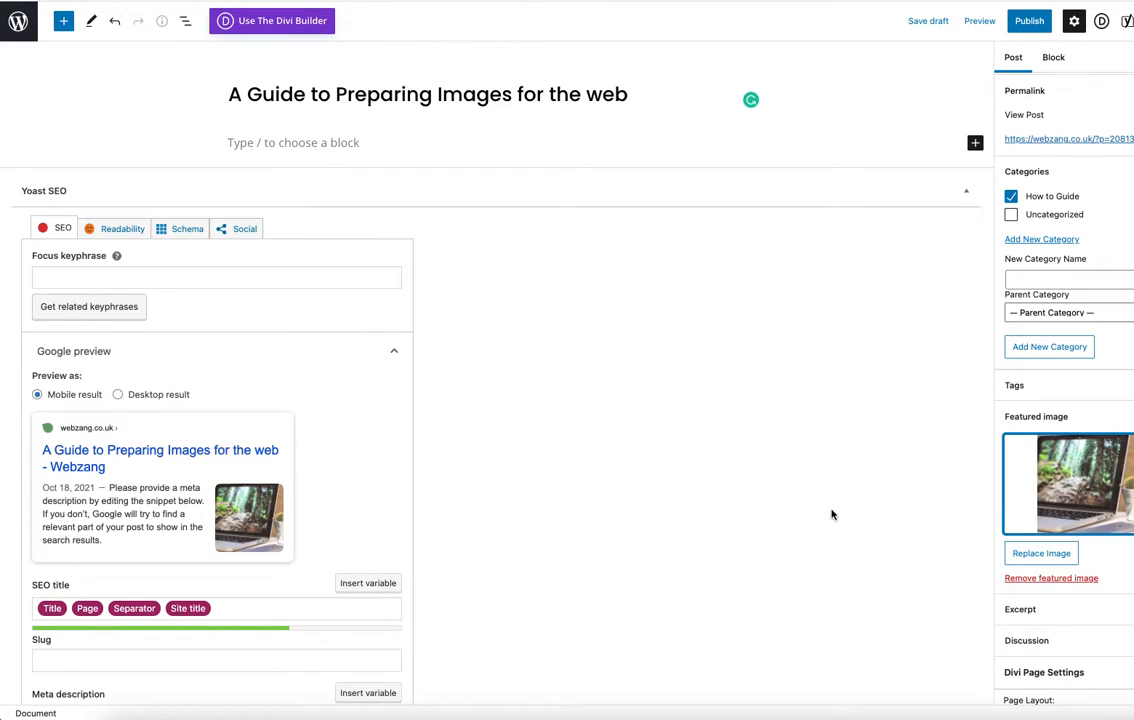
- Set the post's Divi page layout to No Sidebar
{"action": "scroll", "coordinate": [1060, 450], "scroll_direction": "down", "scroll_amount": 1}
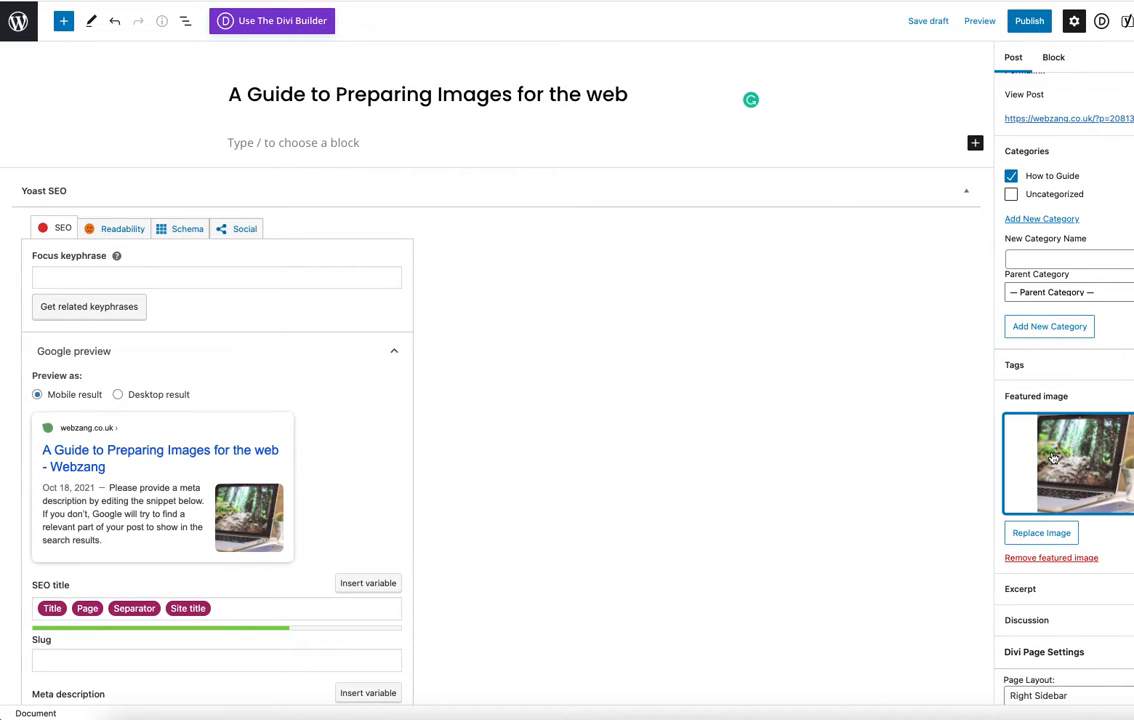
{"action": "scroll", "coordinate": [1053, 457], "scroll_direction": "down", "scroll_amount": 2}
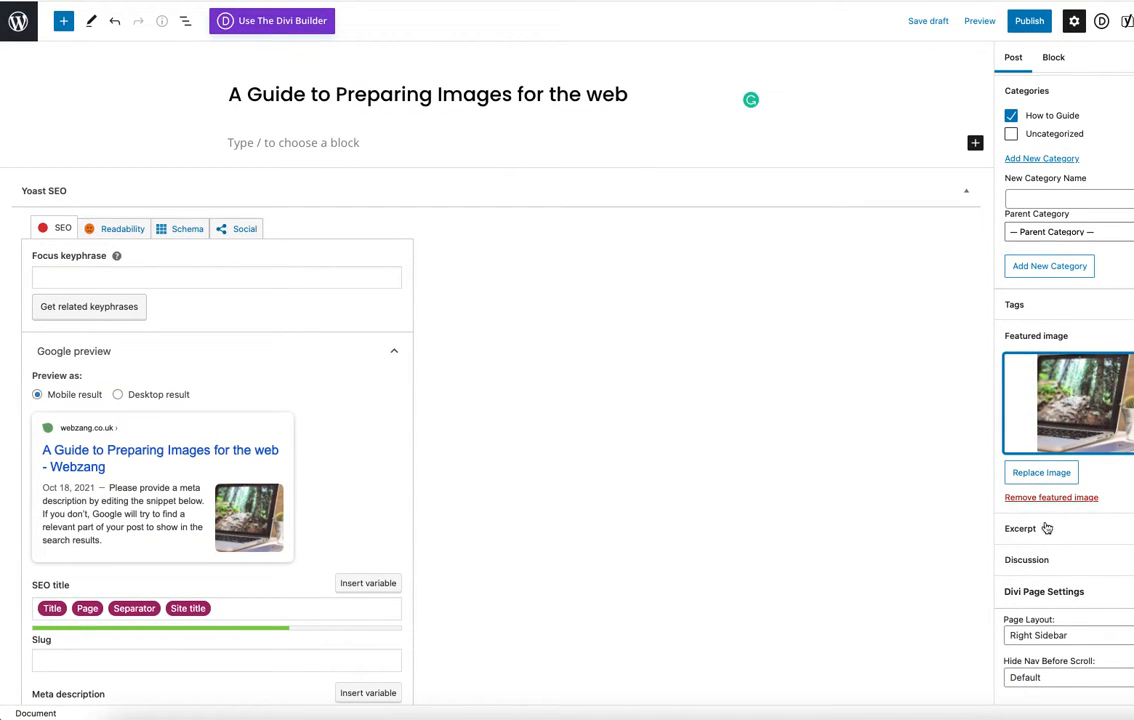
{"action": "left_click", "coordinate": [1090, 641]}
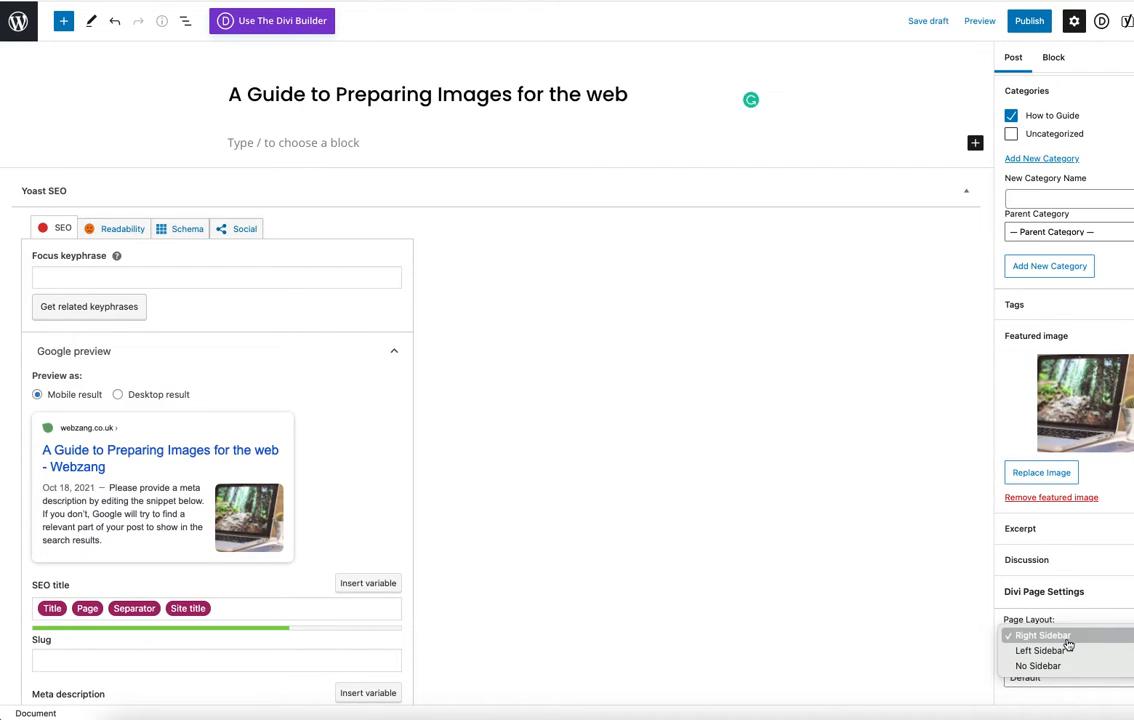
{"action": "left_click", "coordinate": [1069, 668]}
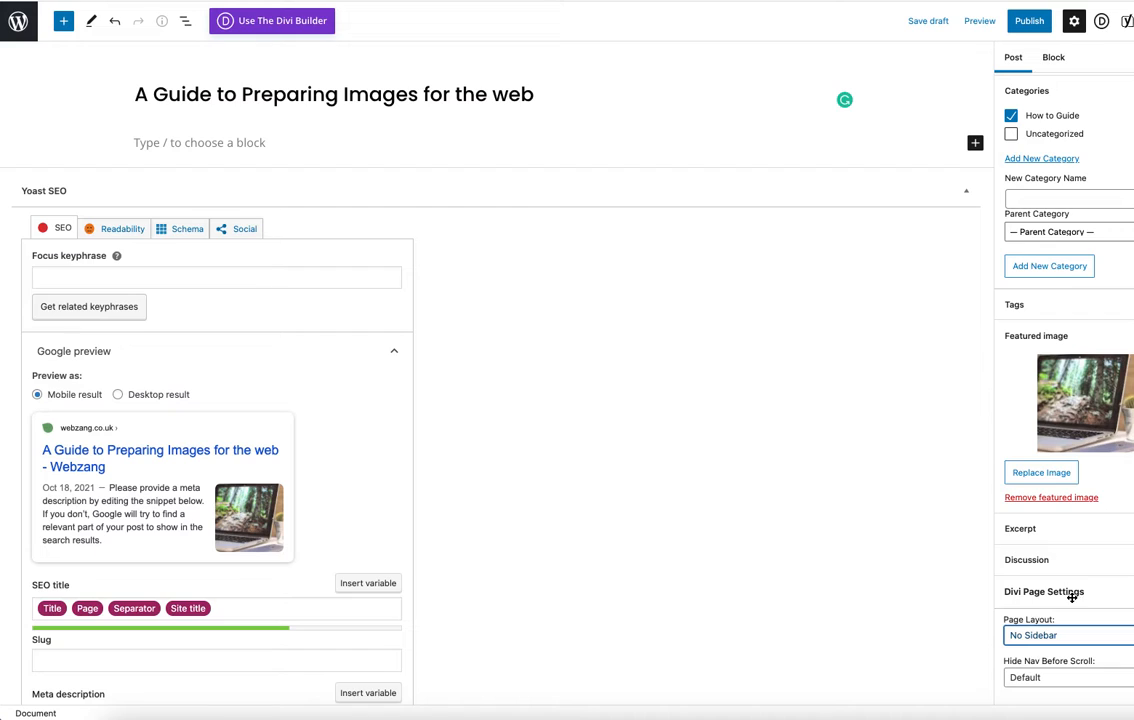
- Paste the copied article text about preparing images into the post body
{"action": "scroll", "coordinate": [1070, 598], "scroll_direction": "up", "scroll_amount": 2}
{"action": "scroll", "coordinate": [1066, 598], "scroll_direction": "up", "scroll_amount": 8}
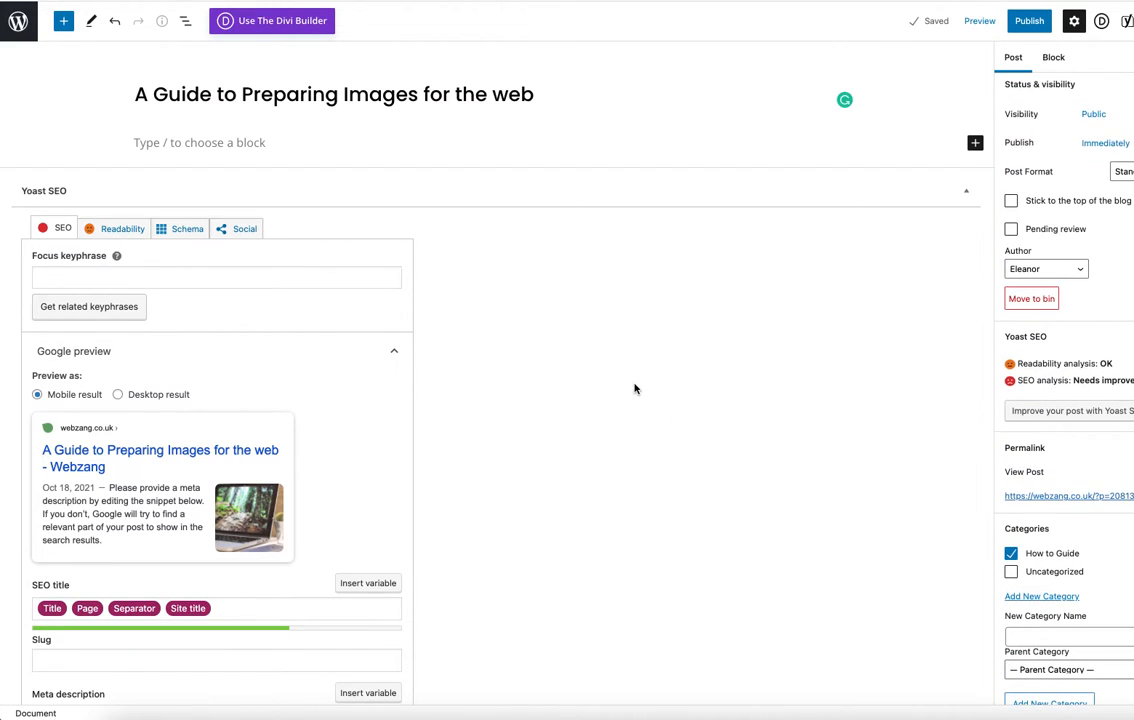
{"action": "left_click", "coordinate": [205, 143]}
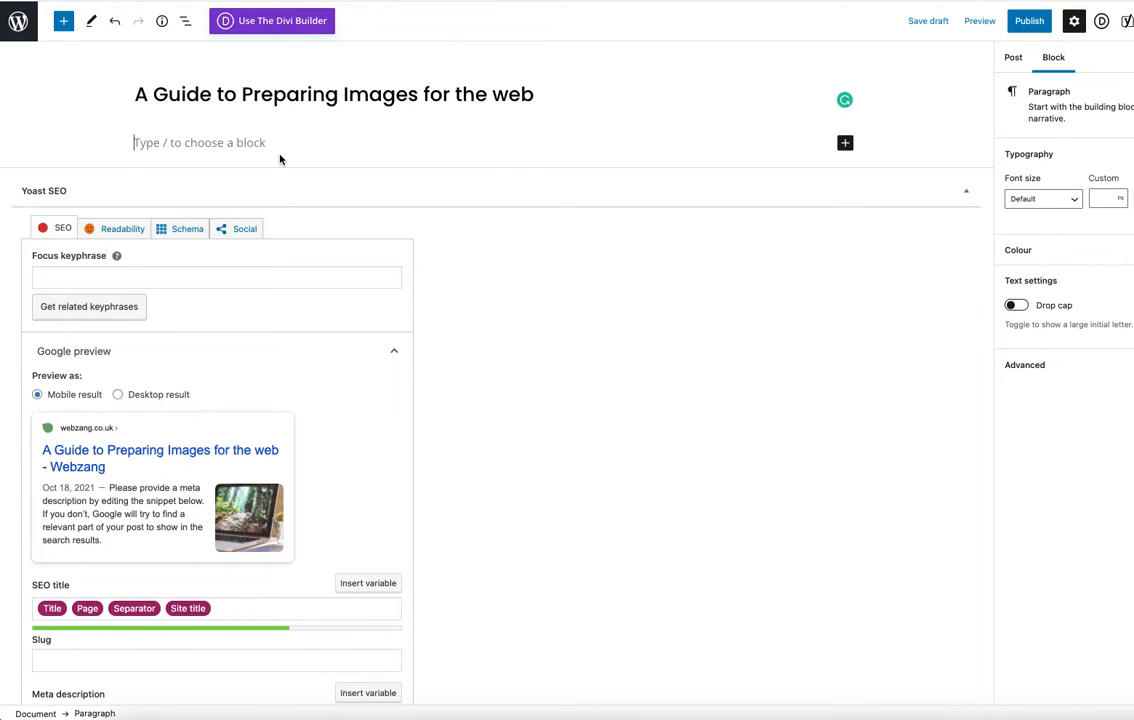
{"action": "key", "text": "ctrl+v"}
{"action": "scroll", "coordinate": [474, 152], "scroll_direction": "up", "scroll_amount": 5}
{"action": "scroll", "coordinate": [474, 152], "scroll_direction": "up", "scroll_amount": 15}
{"action": "scroll", "coordinate": [474, 185], "scroll_direction": "up", "scroll_amount": 2}
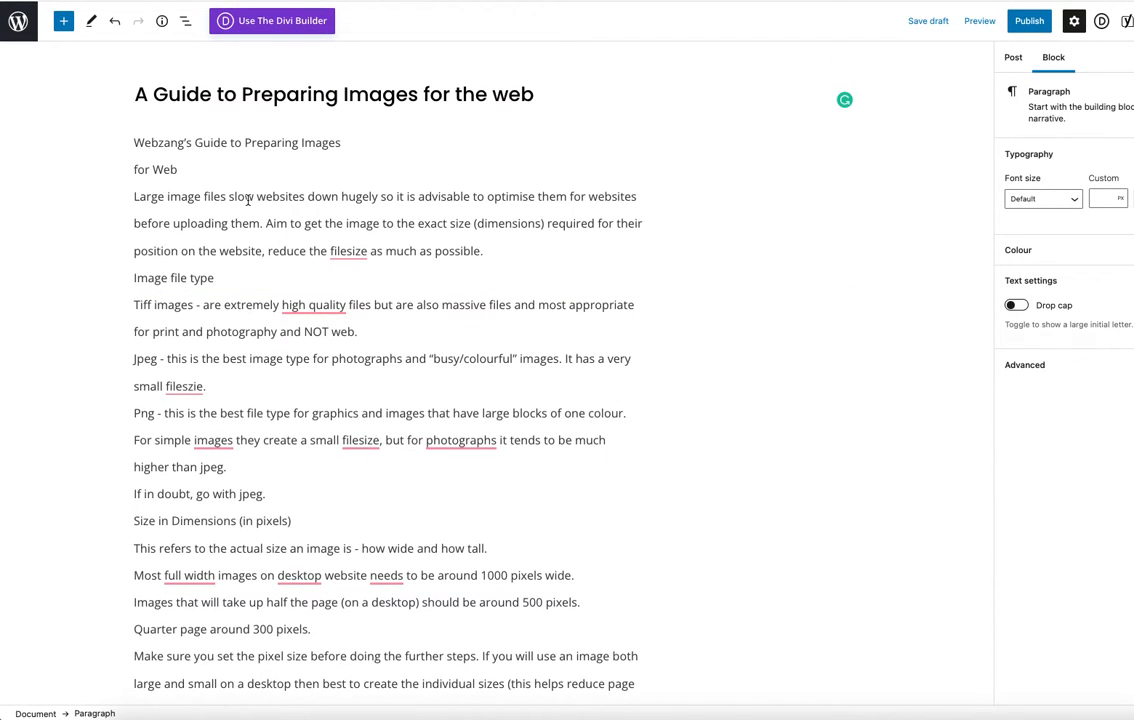
- Delete the duplicate title lines "Webzang's Guide to Preparing Images" and "for Web" from the start of the body
{"action": "triple_click", "coordinate": [258, 143]}
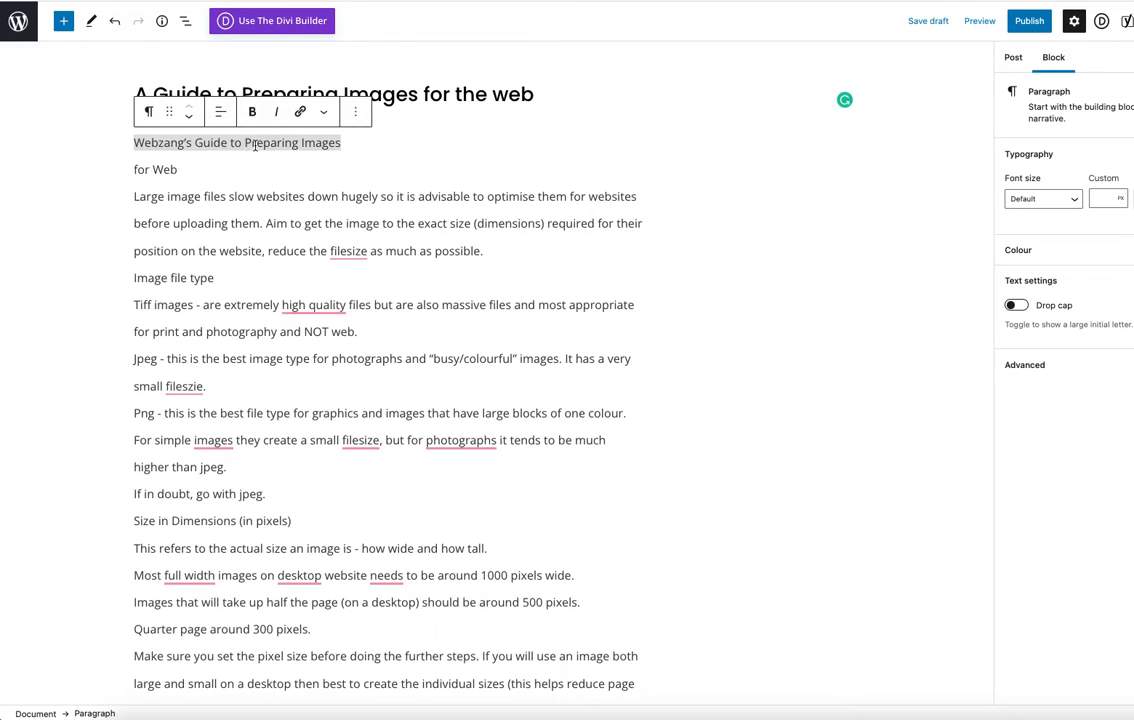
{"action": "key", "text": "BackSpace"}
{"action": "key", "text": "Delete"}
{"action": "left_click_drag", "start_coordinate": [185, 168], "coordinate": [120, 171]}
{"action": "key", "text": "BackSpace"}
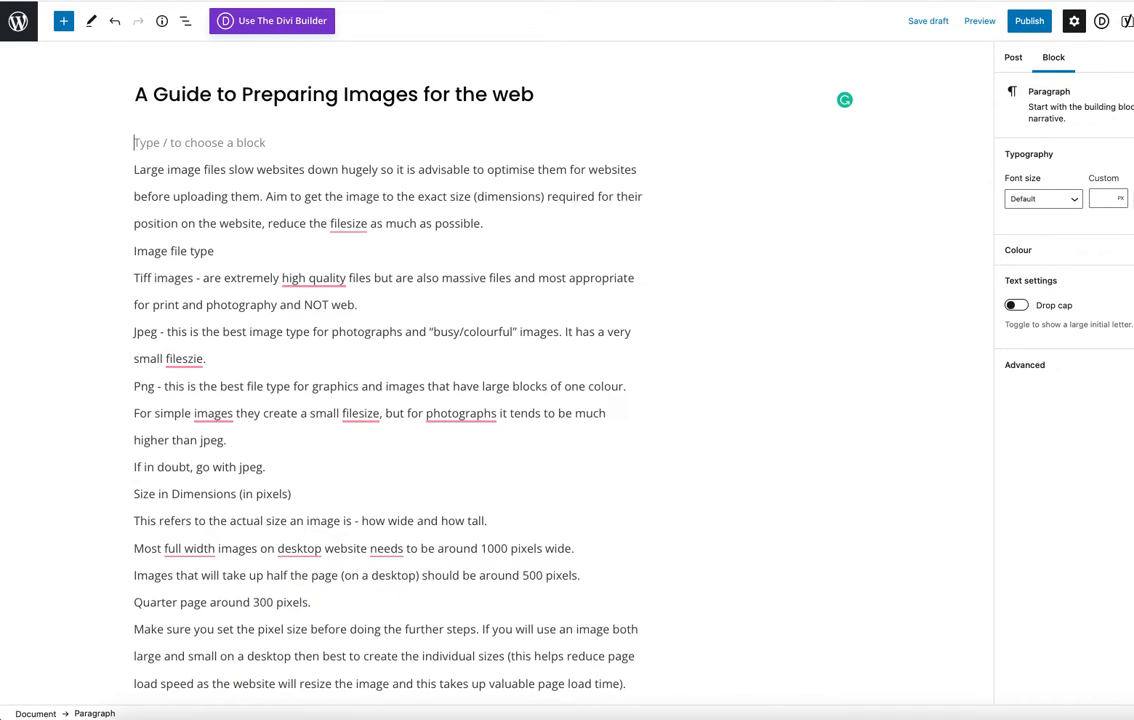
{"action": "key", "text": "BackSpace"}
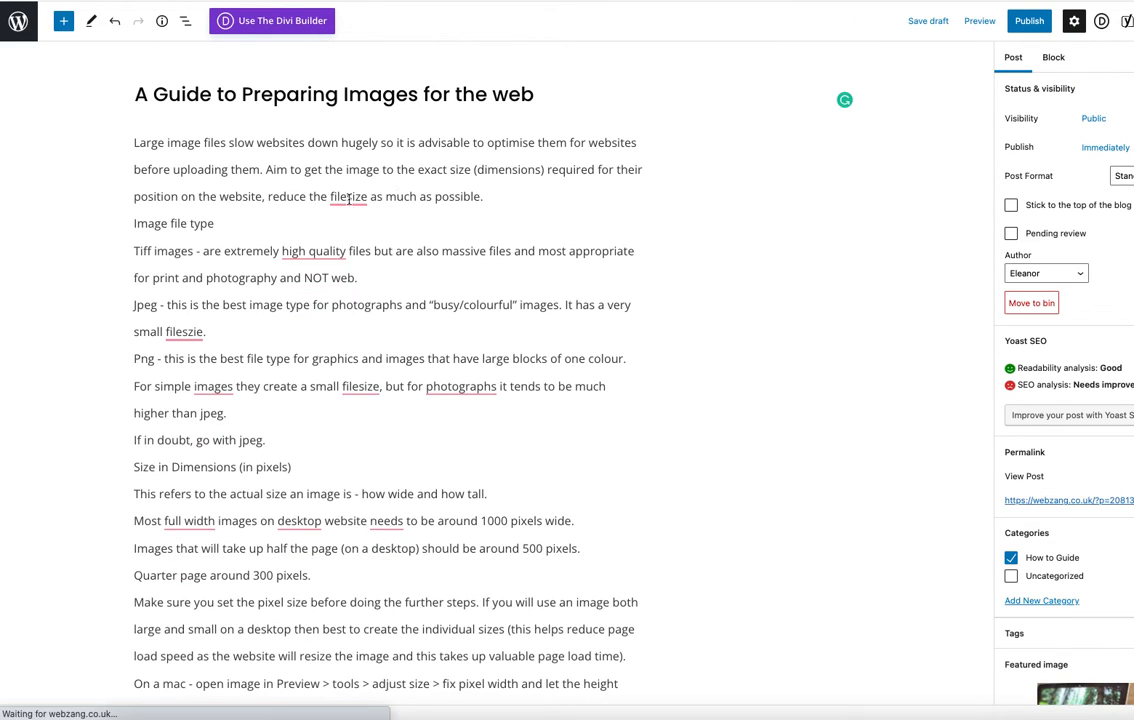
- Convert the "Image file type" paragraph into an H2 heading
{"action": "left_click", "coordinate": [491, 196]}
{"action": "left_click_drag", "start_coordinate": [493, 196], "coordinate": [139, 139]}
{"action": "left_click", "coordinate": [559, 222]}
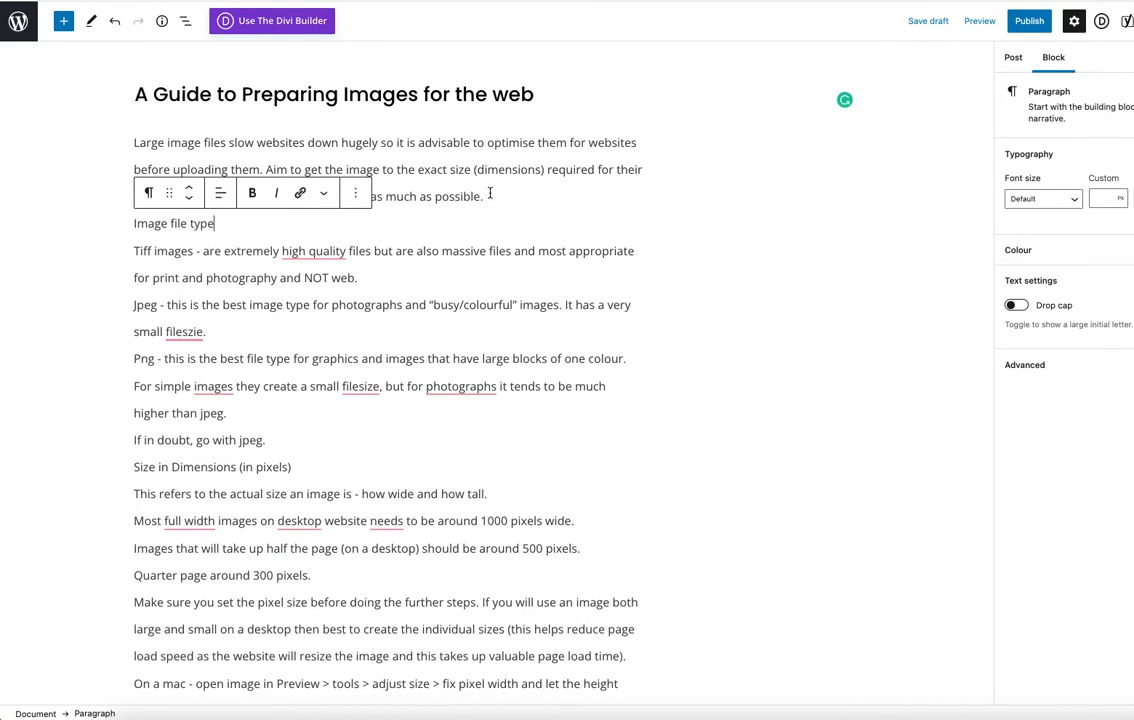
{"action": "left_click", "coordinate": [148, 192]}
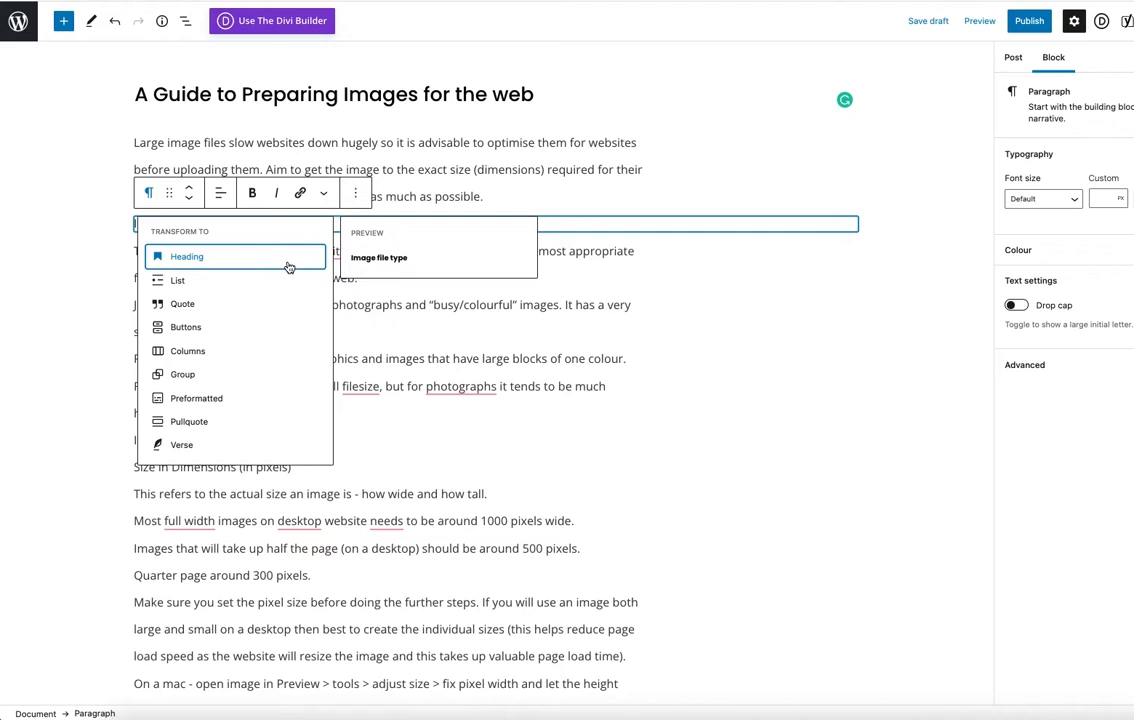
{"action": "left_click", "coordinate": [195, 257]}
{"action": "left_click", "coordinate": [220, 192]}
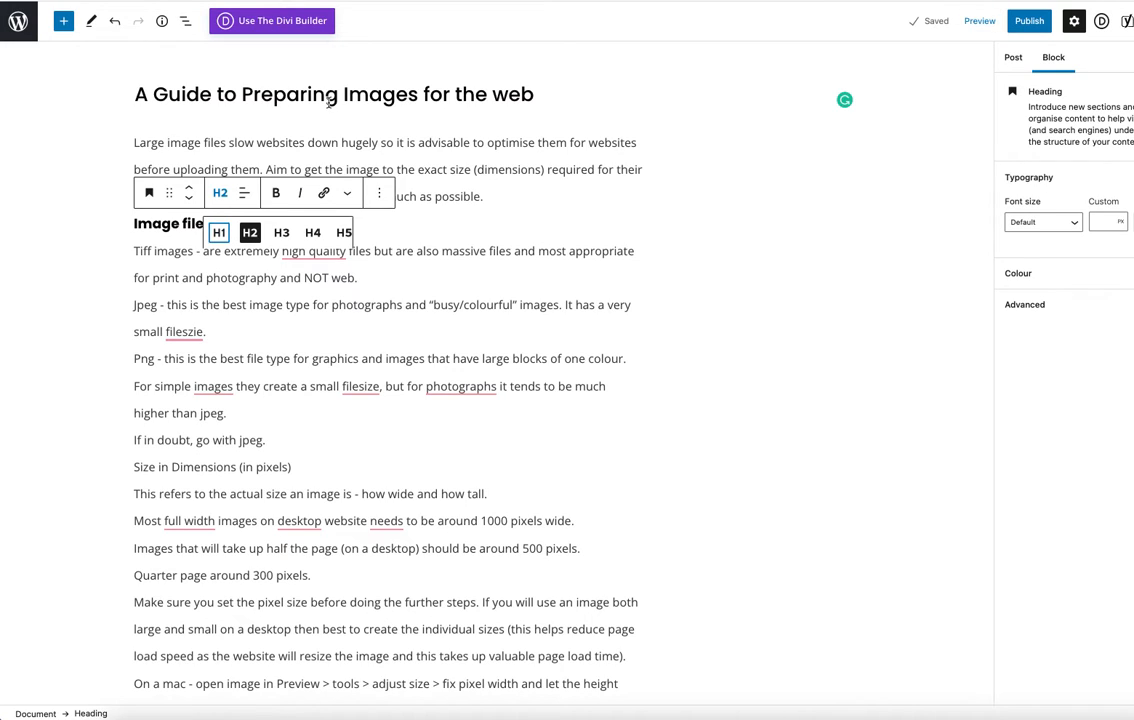
{"action": "left_click", "coordinate": [250, 235]}
{"action": "left_click", "coordinate": [405, 224]}
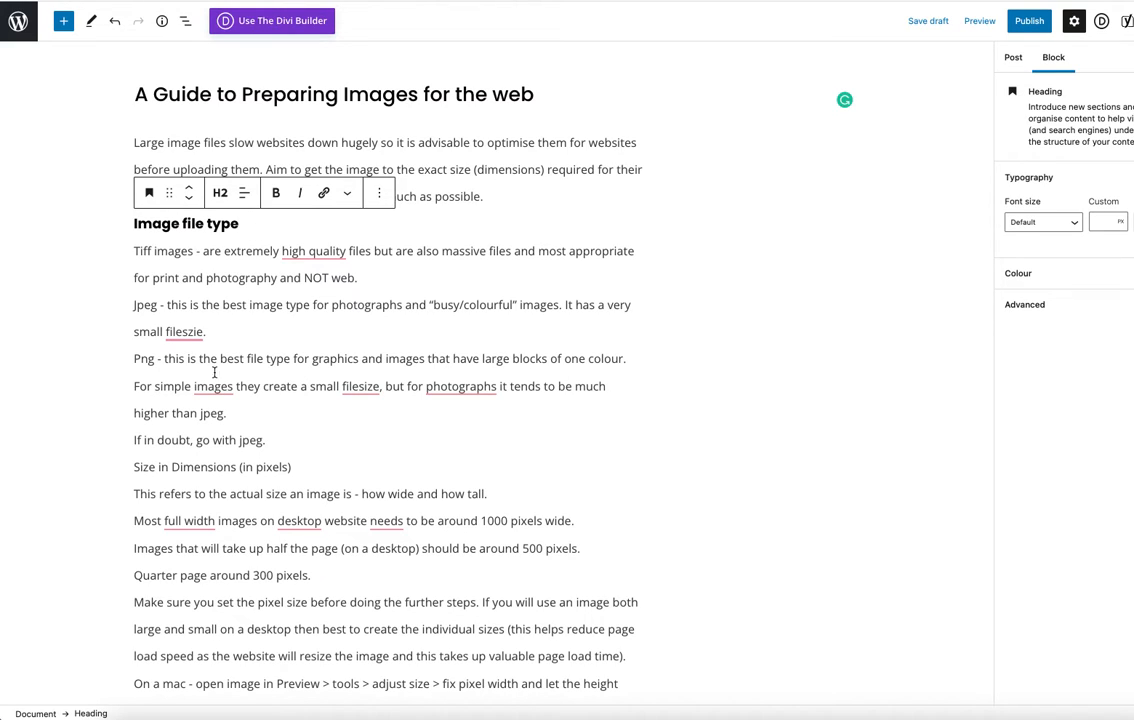
- Convert the "Size in Dimensions (in pixels)" paragraph into an H2 heading
{"action": "left_click", "coordinate": [158, 466]}
{"action": "left_click", "coordinate": [150, 431]}
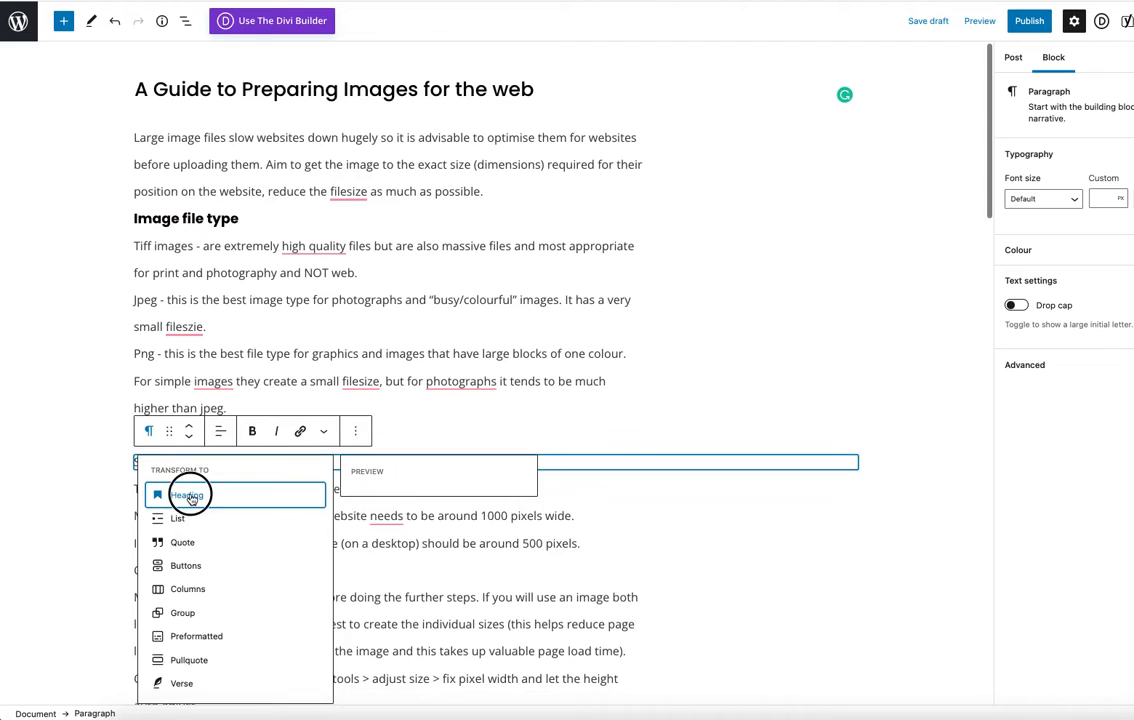
{"action": "left_click", "coordinate": [190, 497]}
{"action": "left_click", "coordinate": [220, 431]}
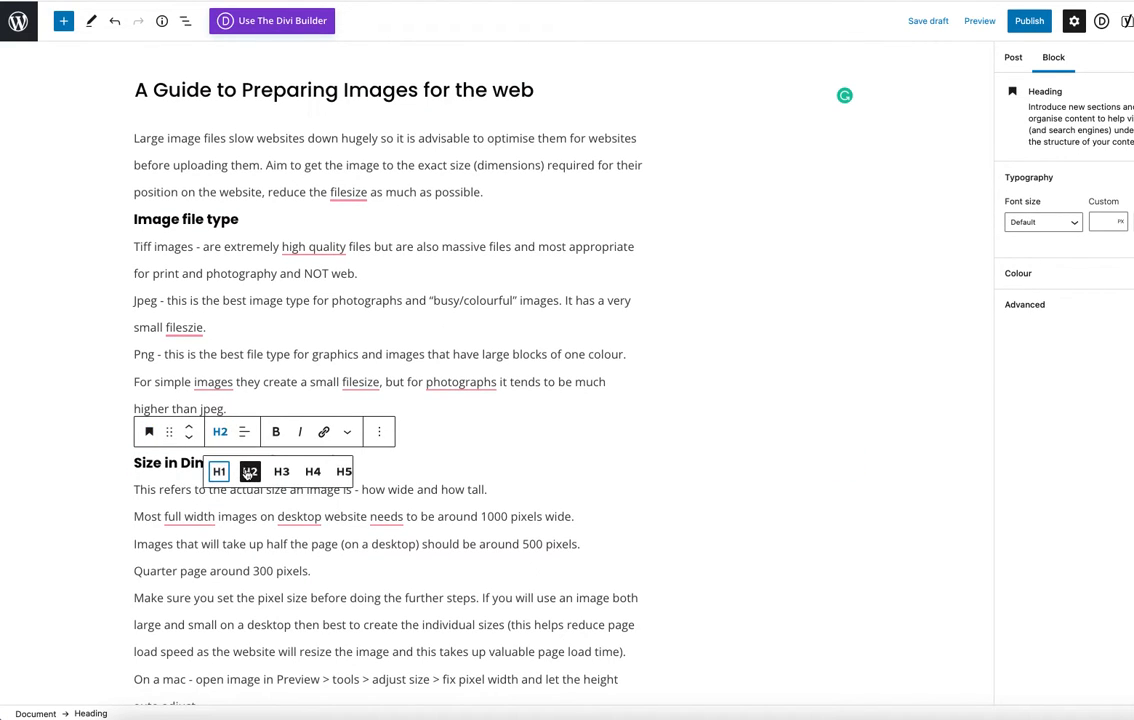
- Convert the "Image Resolution (in dpi - dots per inch)" paragraph into an H2 heading
{"action": "scroll", "coordinate": [445, 472], "scroll_direction": "down", "scroll_amount": 5}
{"action": "scroll", "coordinate": [448, 474], "scroll_direction": "down", "scroll_amount": 3}
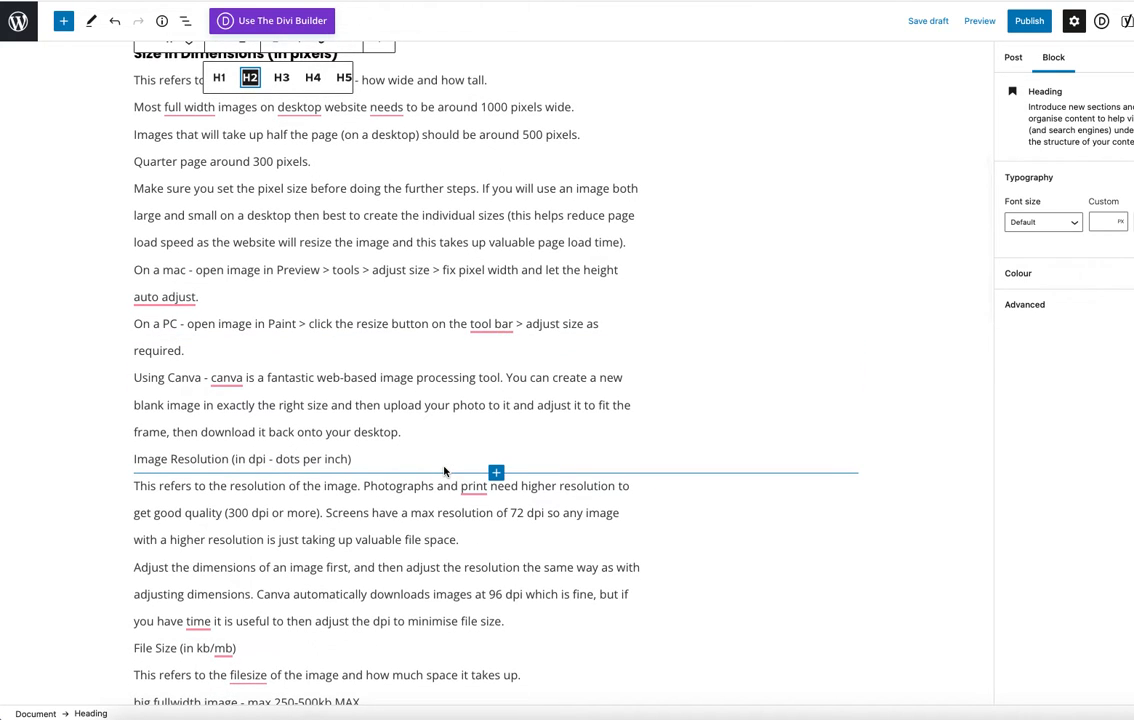
{"action": "scroll", "coordinate": [445, 470], "scroll_direction": "up", "scroll_amount": 3}
{"action": "scroll", "coordinate": [444, 467], "scroll_direction": "down", "scroll_amount": 3}
{"action": "scroll", "coordinate": [444, 467], "scroll_direction": "down", "scroll_amount": 1}
{"action": "left_click", "coordinate": [236, 405]}
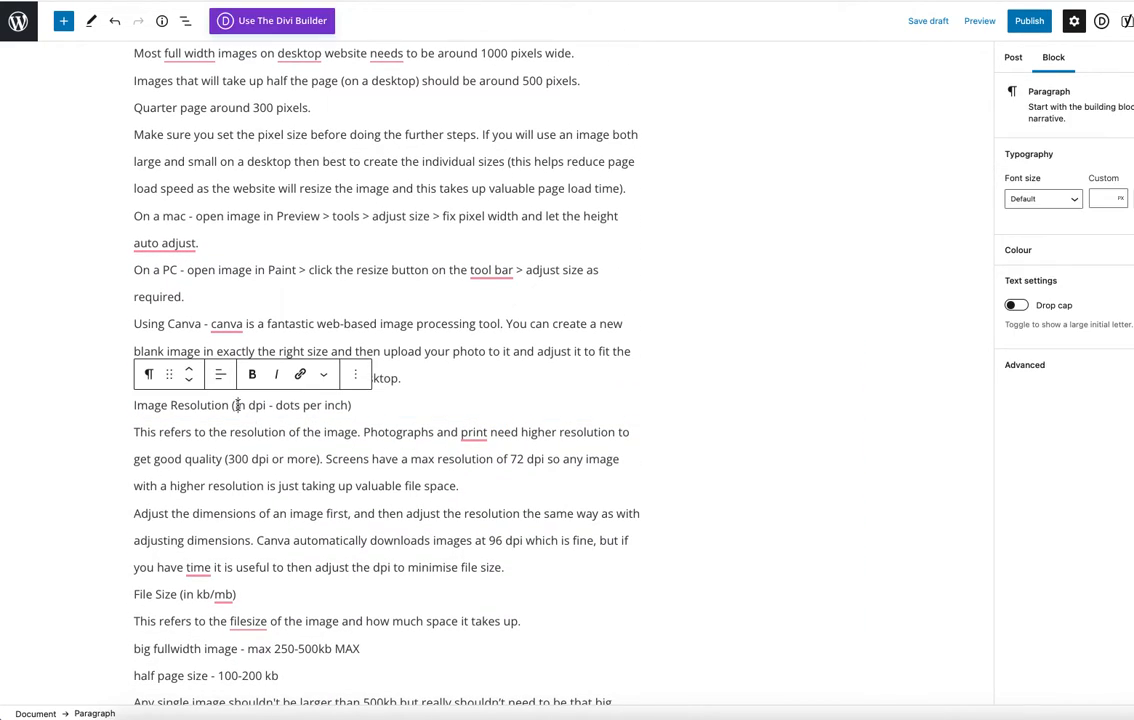
{"action": "left_click", "coordinate": [152, 375]}
{"action": "left_click", "coordinate": [185, 436]}
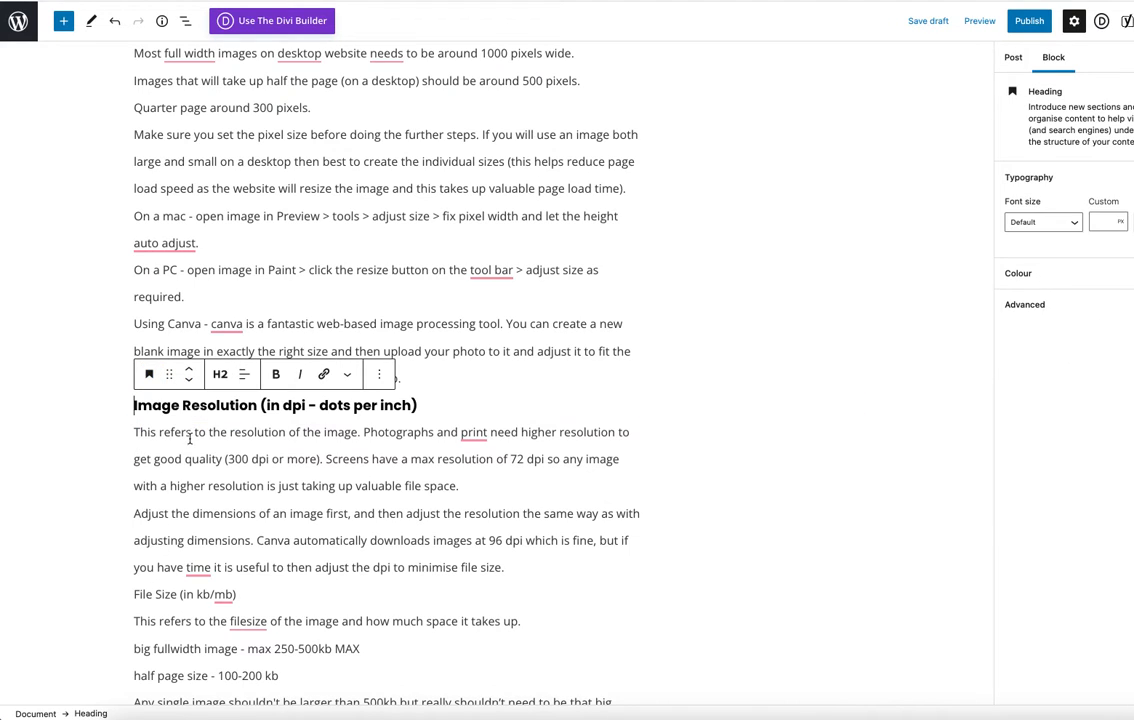
- Convert the "File Size (in kb/mb)" paragraph into an H2 heading
{"action": "scroll", "coordinate": [547, 481], "scroll_direction": "down", "scroll_amount": 3}
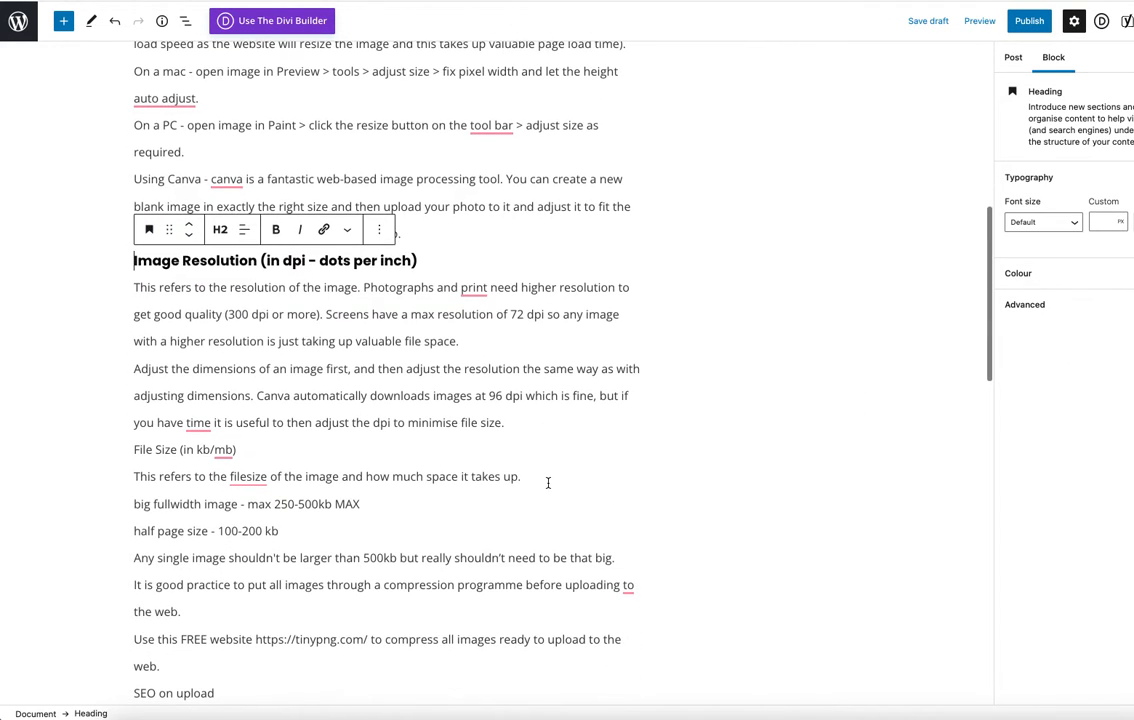
{"action": "mouse_move", "coordinate": [549, 488]}
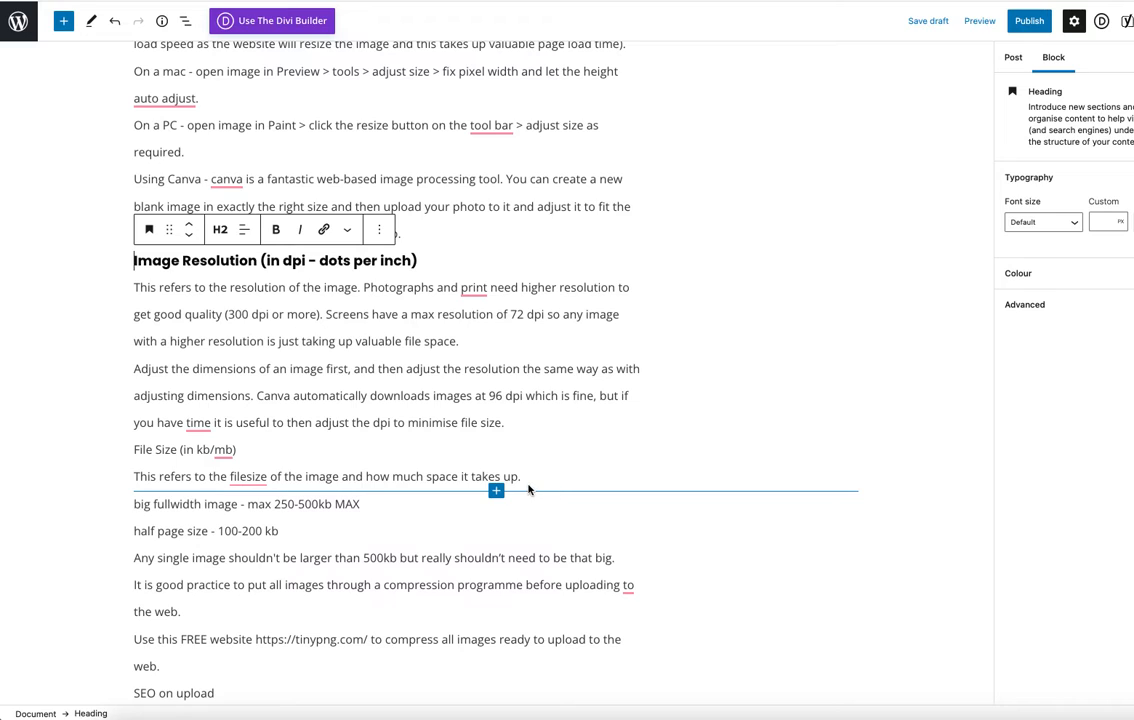
{"action": "scroll", "coordinate": [528, 489], "scroll_direction": "down", "scroll_amount": 1}
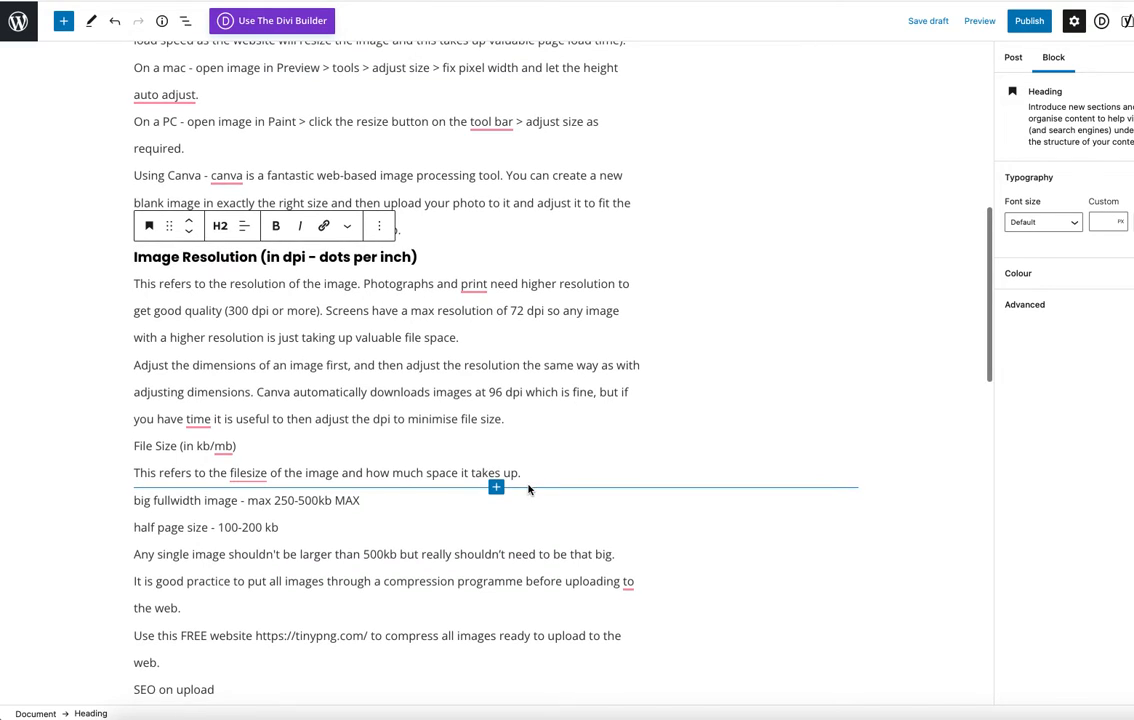
{"action": "left_click", "coordinate": [192, 446]}
{"action": "left_click", "coordinate": [150, 415]}
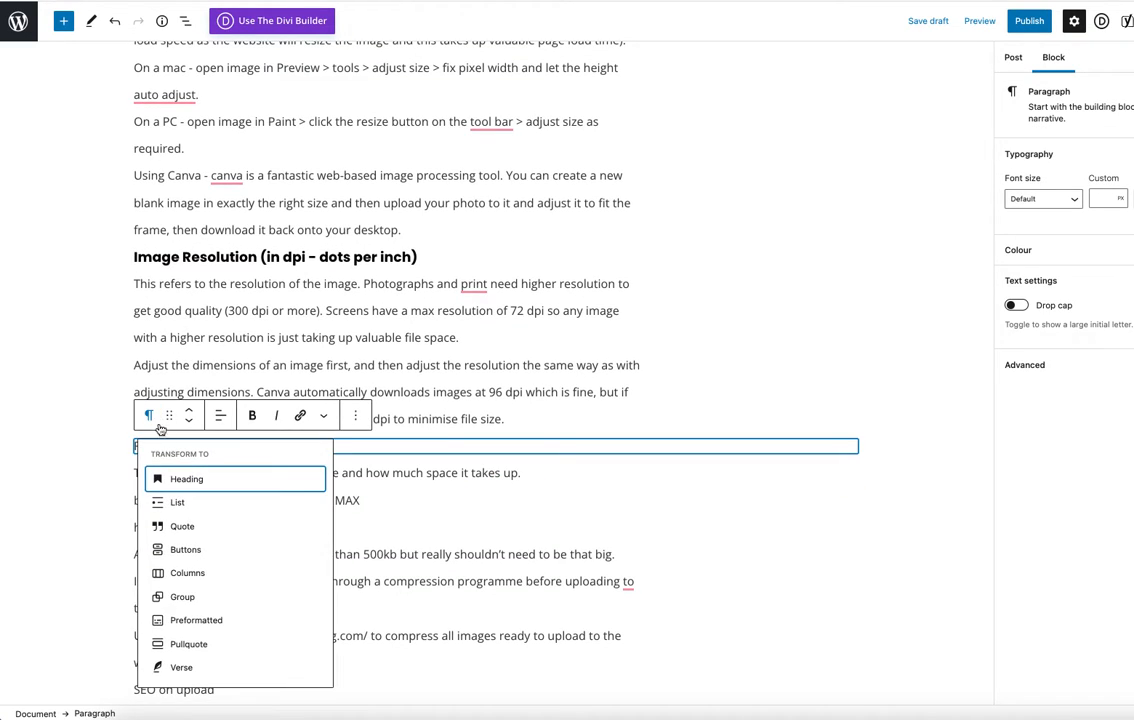
{"action": "left_click", "coordinate": [183, 480]}
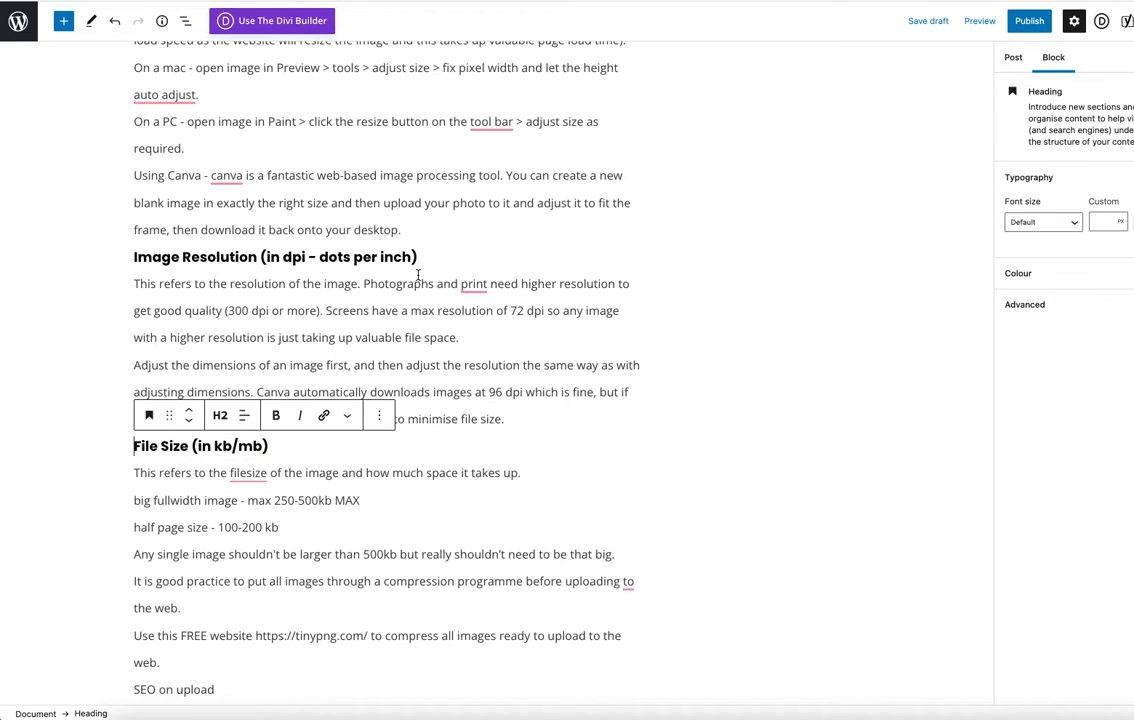
- Browse the full set of available blocks and insert an Image block just above the "Using Canva" paragraph
{"action": "scroll", "coordinate": [418, 274], "scroll_direction": "up", "scroll_amount": 3}
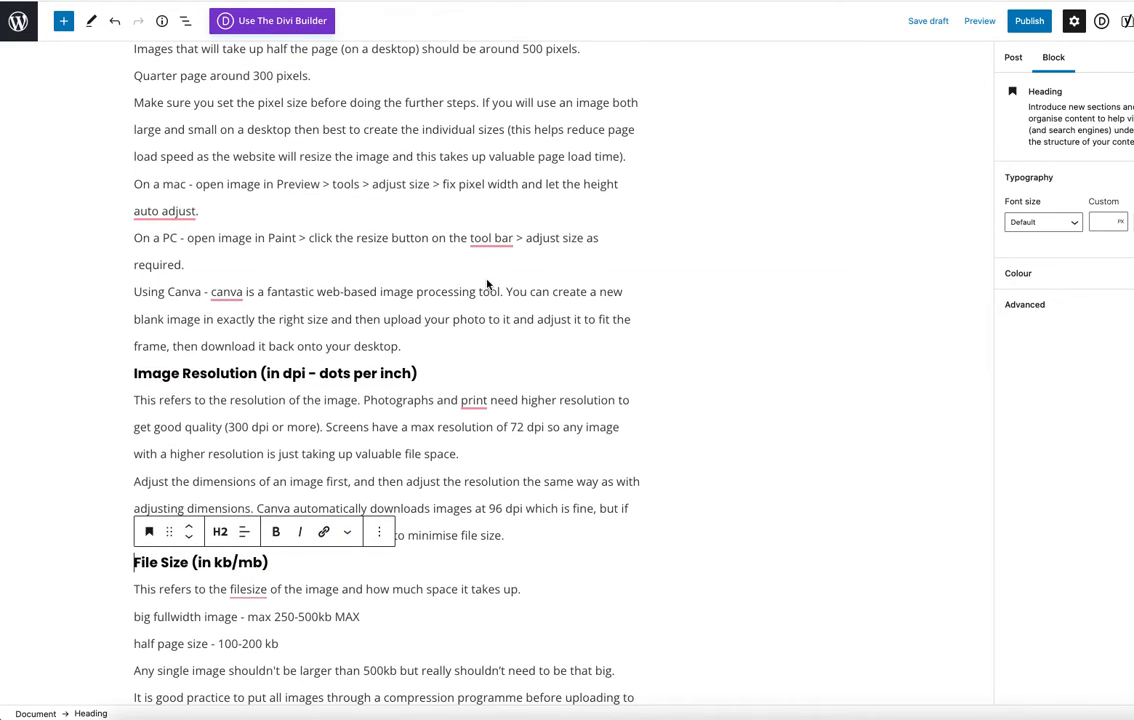
{"action": "mouse_move", "coordinate": [496, 280]}
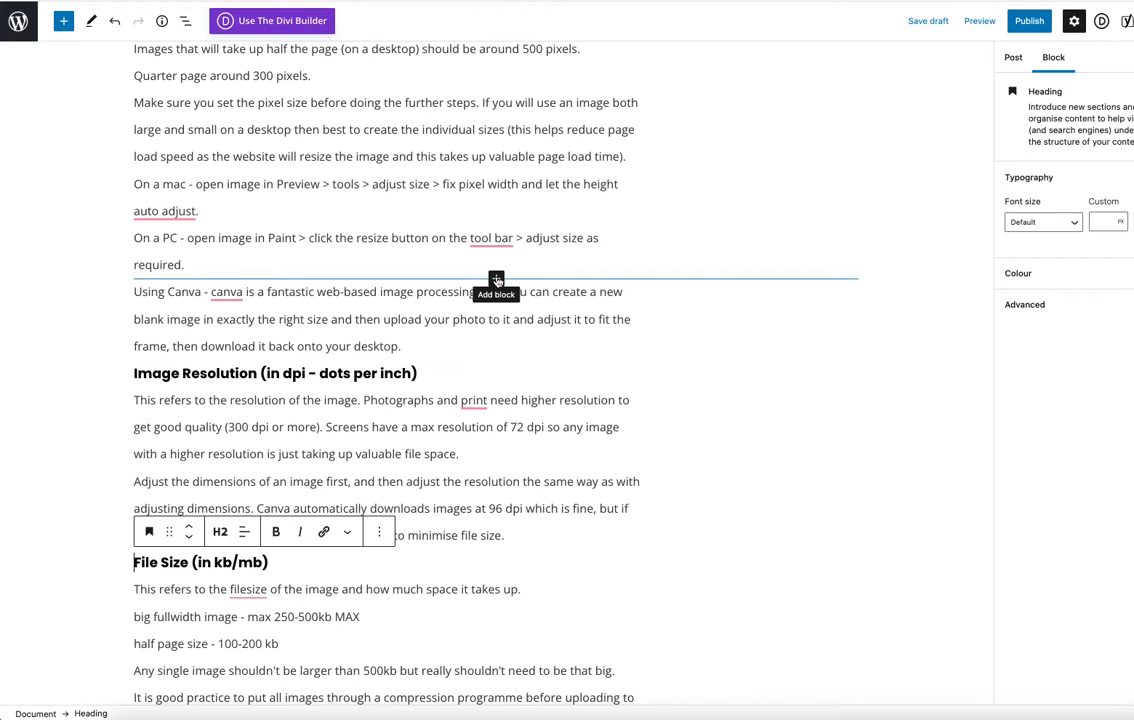
{"action": "left_click", "coordinate": [496, 279]}
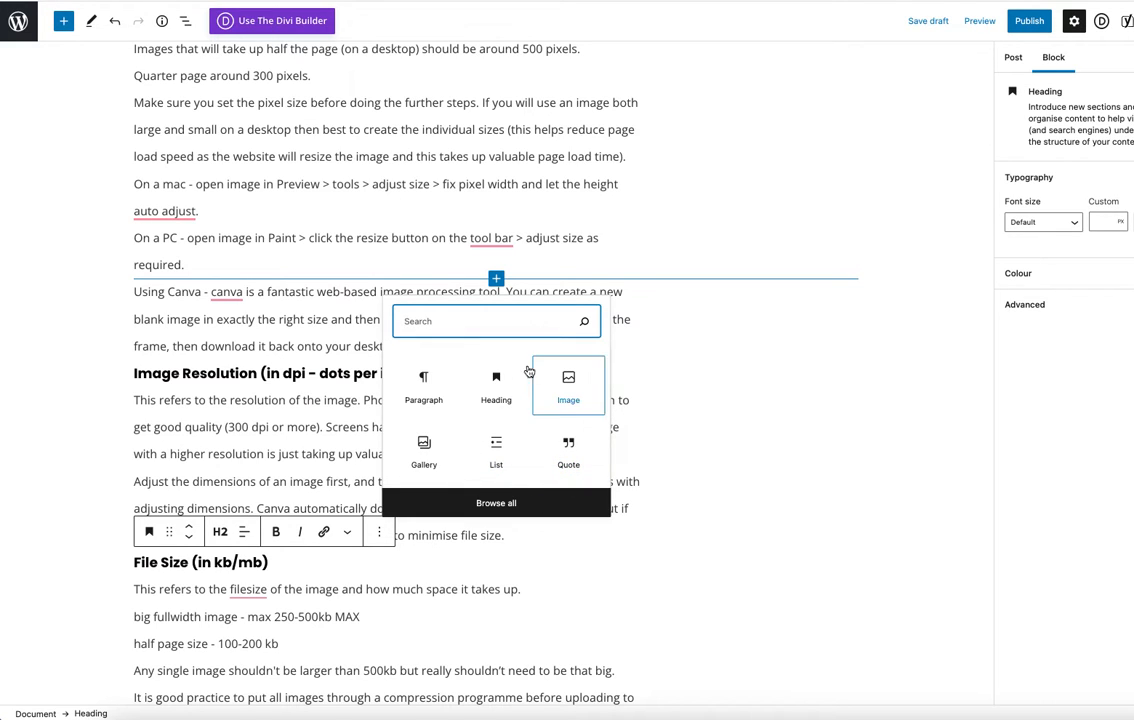
{"action": "left_click", "coordinate": [504, 505]}
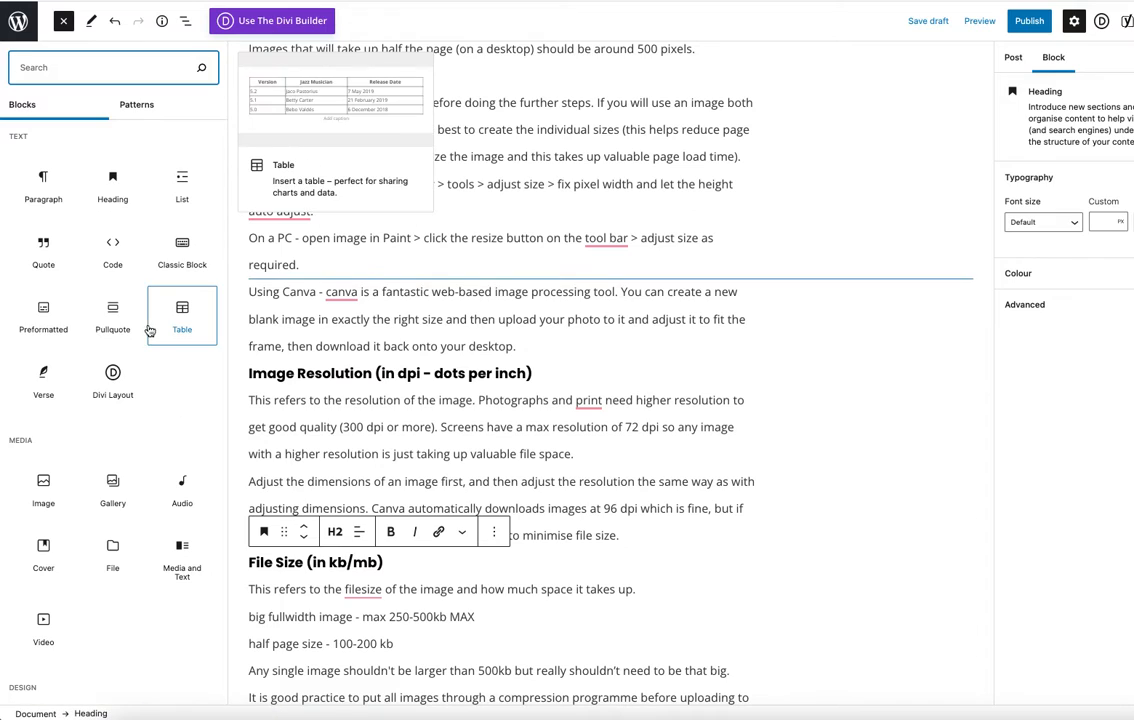
{"action": "scroll", "coordinate": [114, 290], "scroll_direction": "down", "scroll_amount": 4}
{"action": "scroll", "coordinate": [140, 329], "scroll_direction": "down", "scroll_amount": 1}
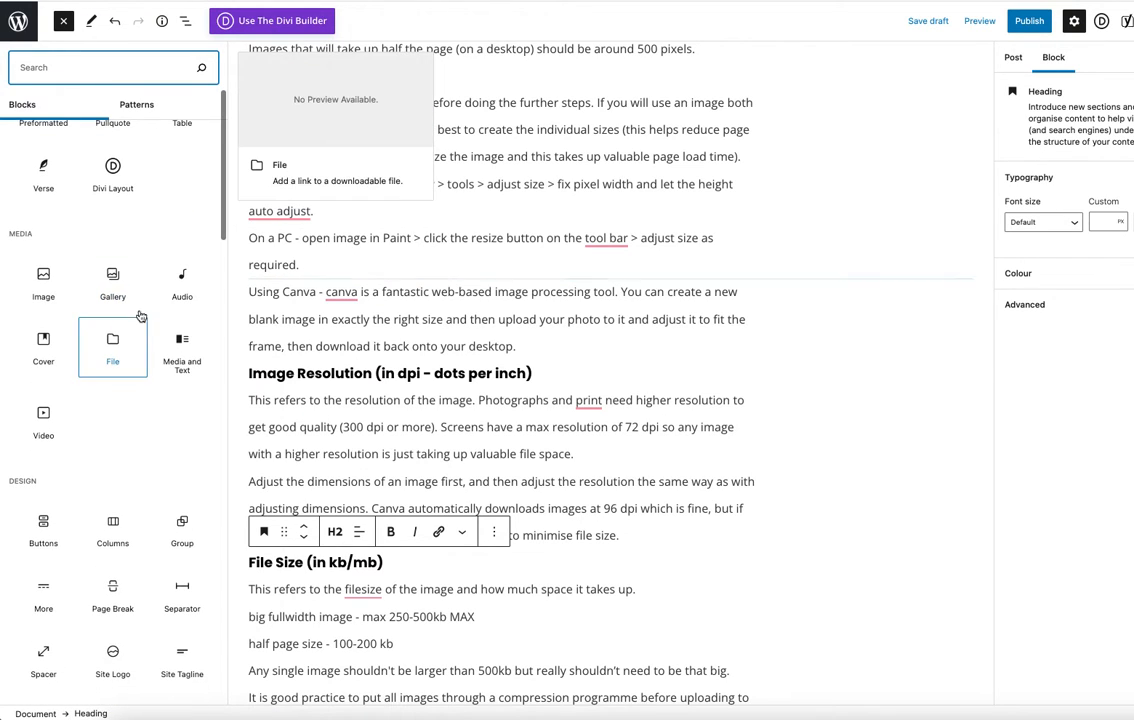
{"action": "scroll", "coordinate": [100, 322], "scroll_direction": "down", "scroll_amount": 3}
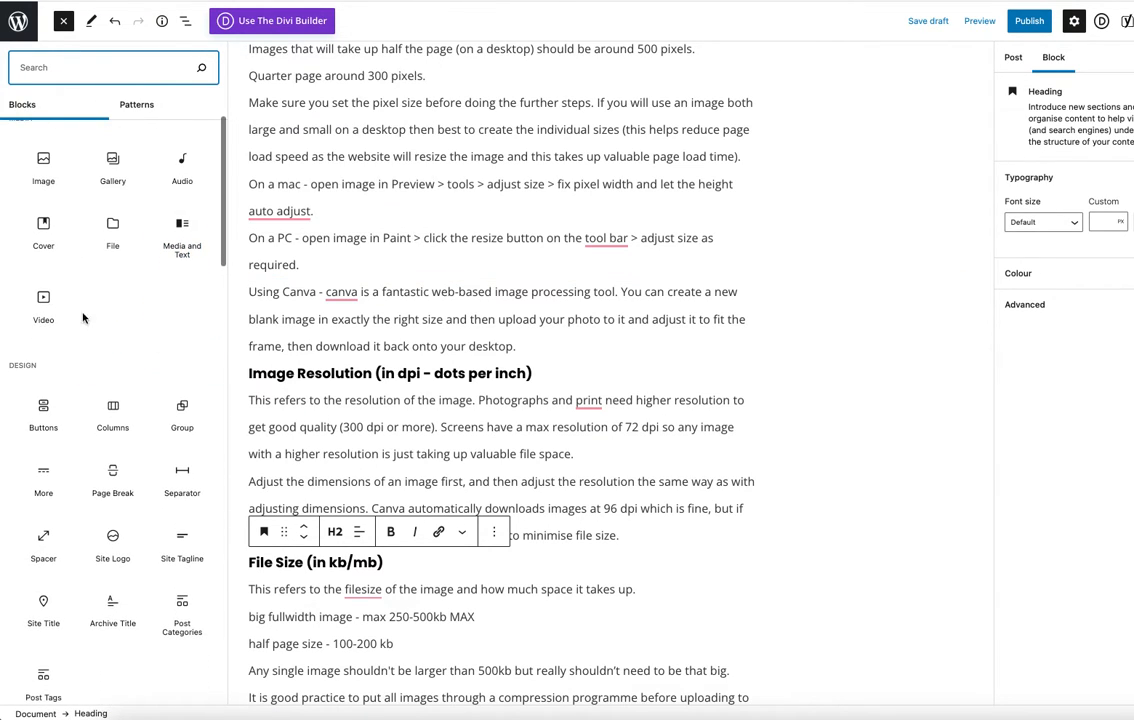
{"action": "scroll", "coordinate": [172, 437], "scroll_direction": "down", "scroll_amount": 1}
{"action": "scroll", "coordinate": [172, 437], "scroll_direction": "down", "scroll_amount": 3}
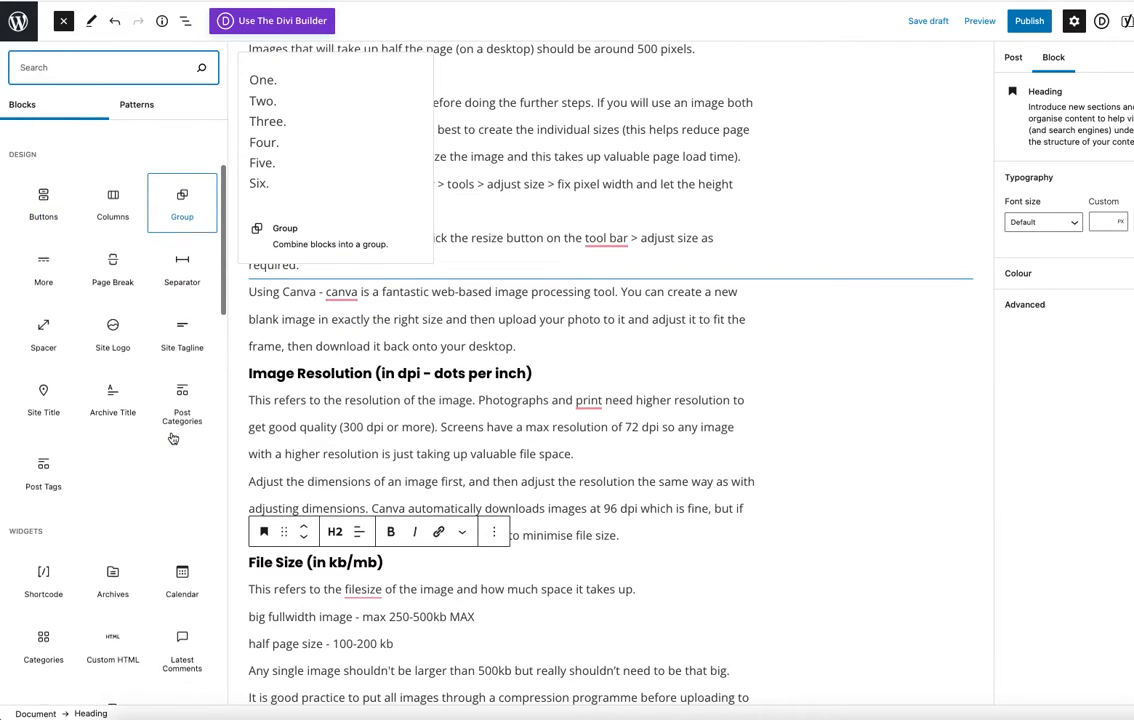
{"action": "scroll", "coordinate": [165, 410], "scroll_direction": "up", "scroll_amount": 10}
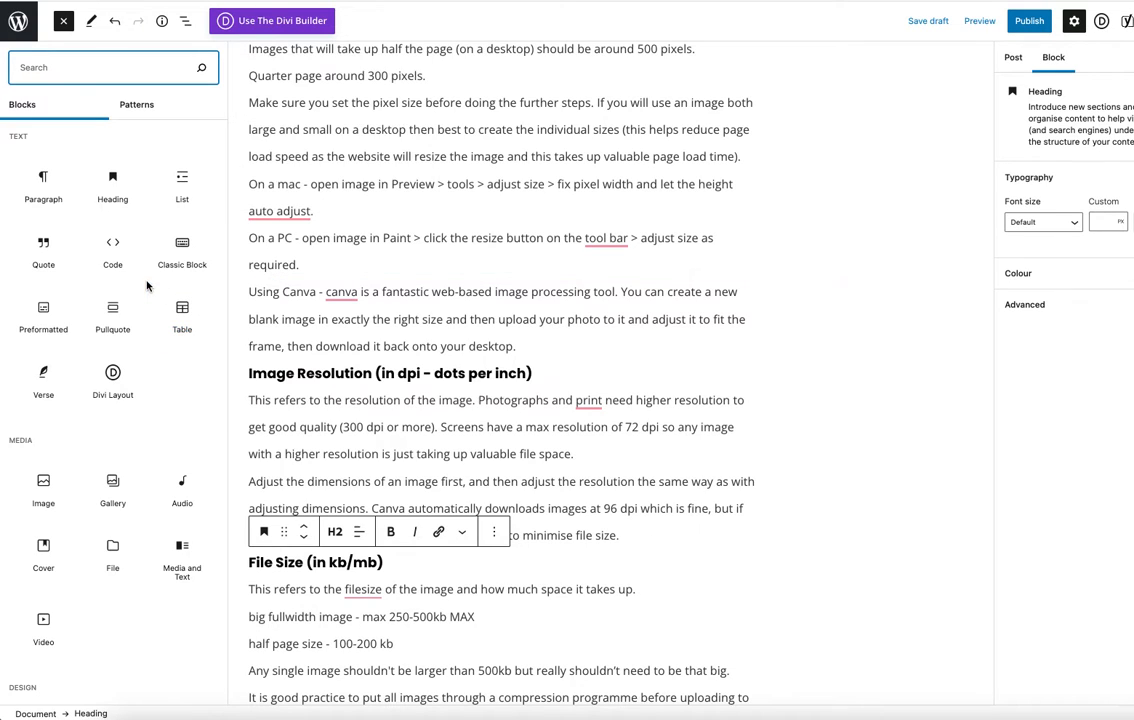
{"action": "left_click", "coordinate": [55, 481]}
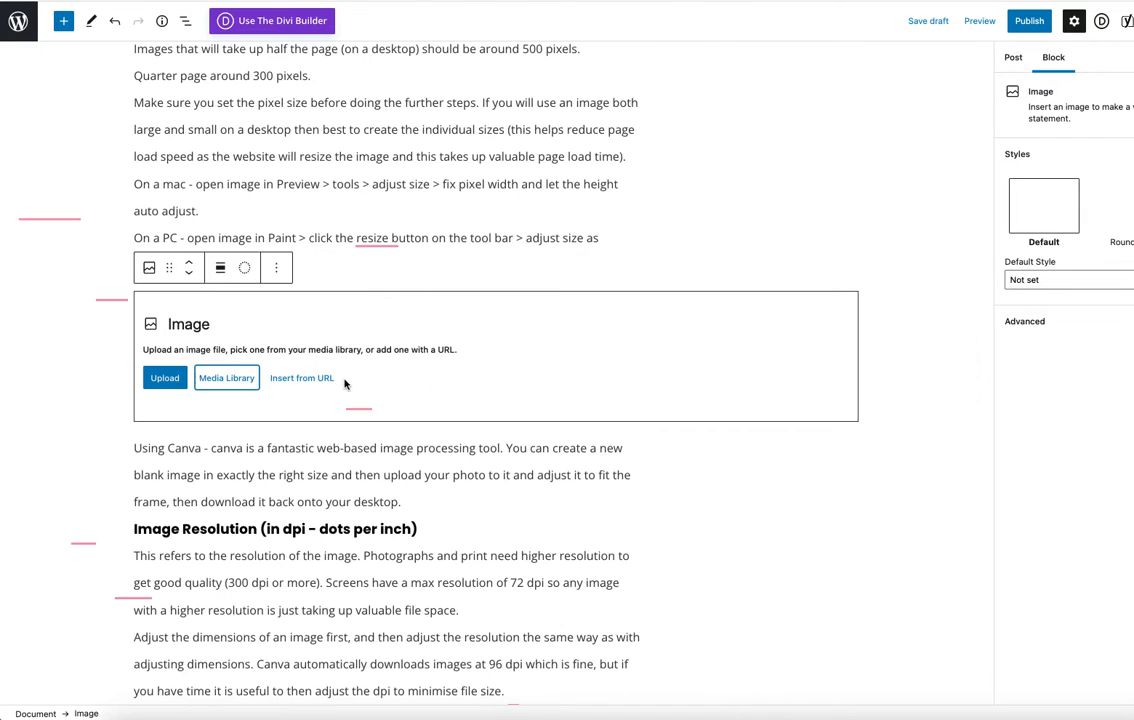
- Fill the new Image block with the Vincent van Gogh portrait from the media library
{"action": "left_click", "coordinate": [241, 384]}
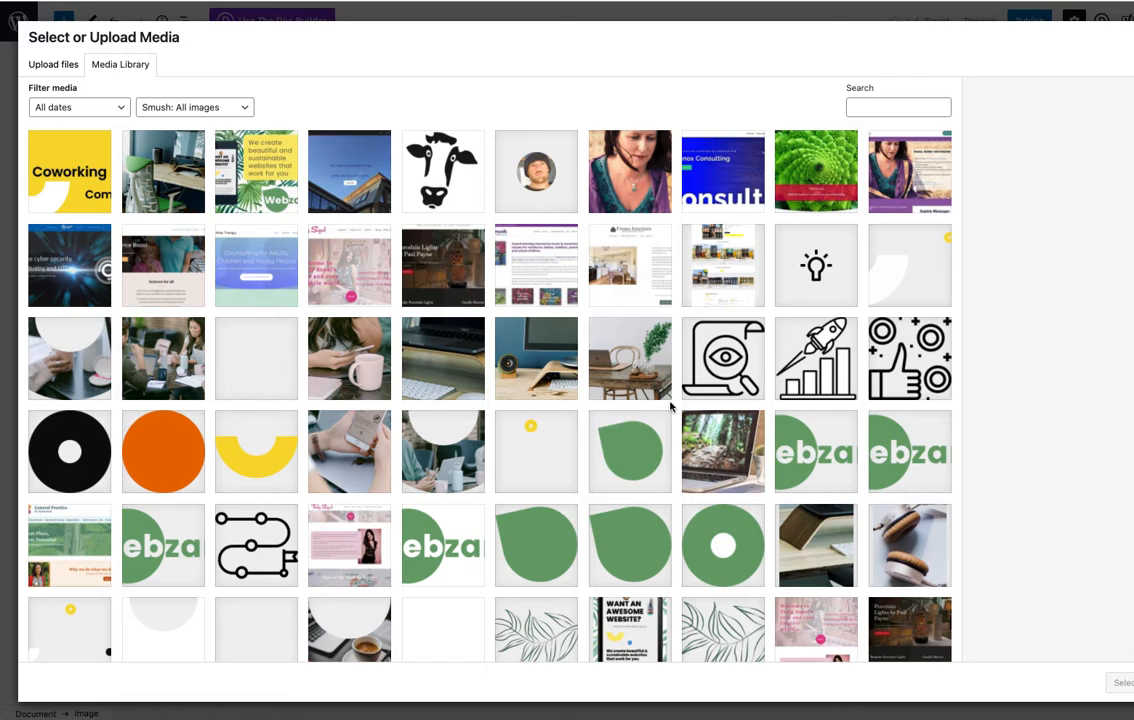
{"action": "scroll", "coordinate": [669, 405], "scroll_direction": "down", "scroll_amount": 3}
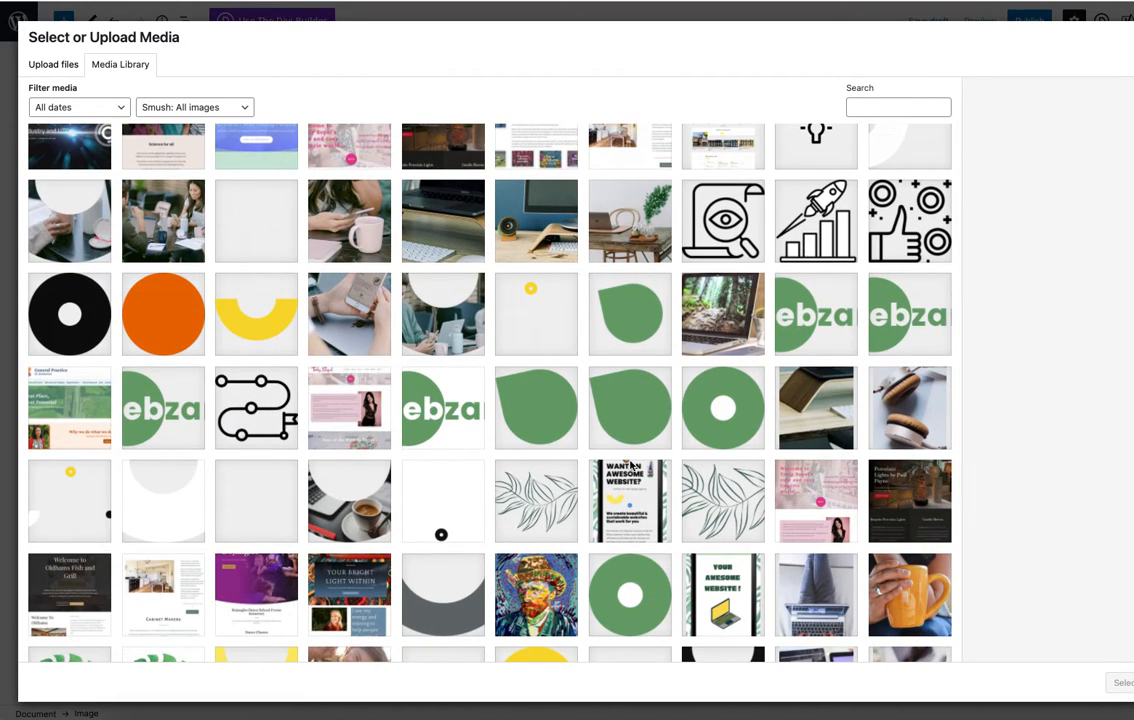
{"action": "left_click", "coordinate": [531, 597]}
{"action": "left_click", "coordinate": [1124, 688]}
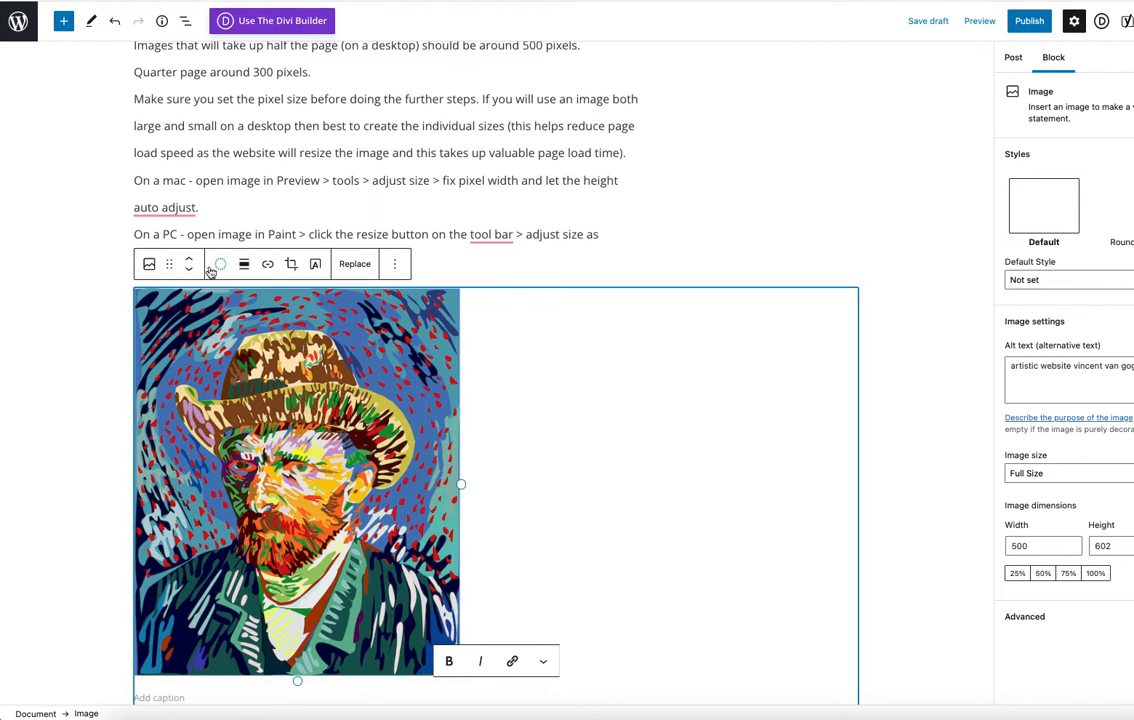
{"action": "left_click", "coordinate": [396, 264]}
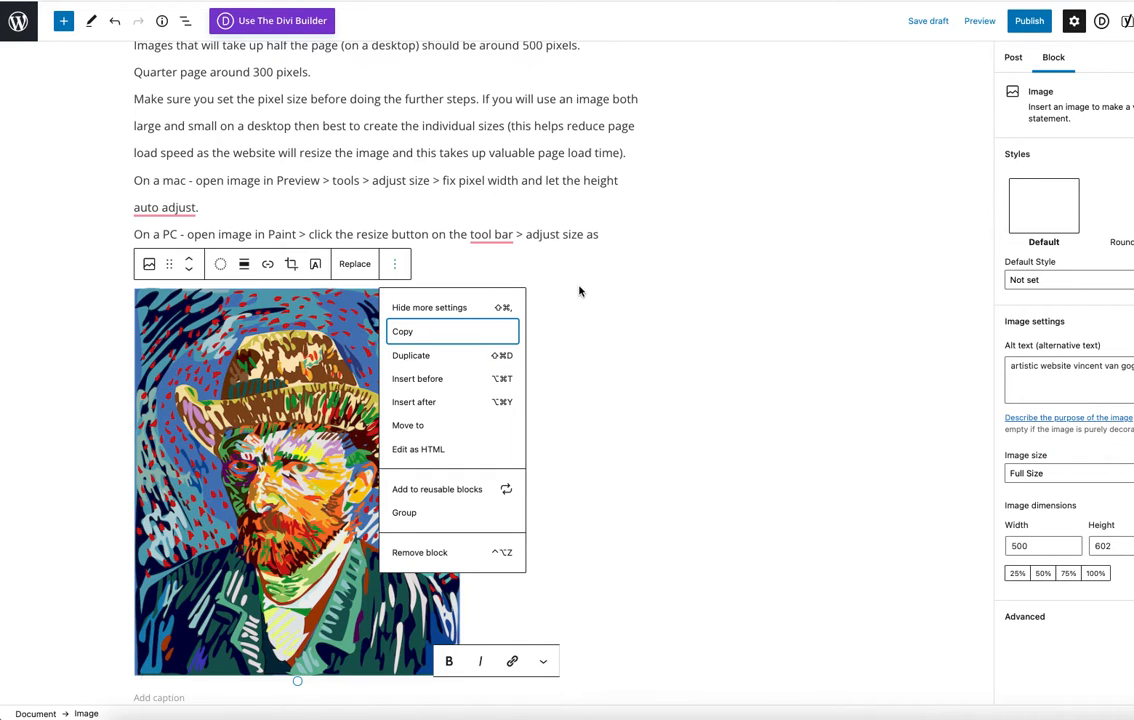
{"action": "scroll", "coordinate": [640, 300], "scroll_direction": "up", "scroll_amount": 10}
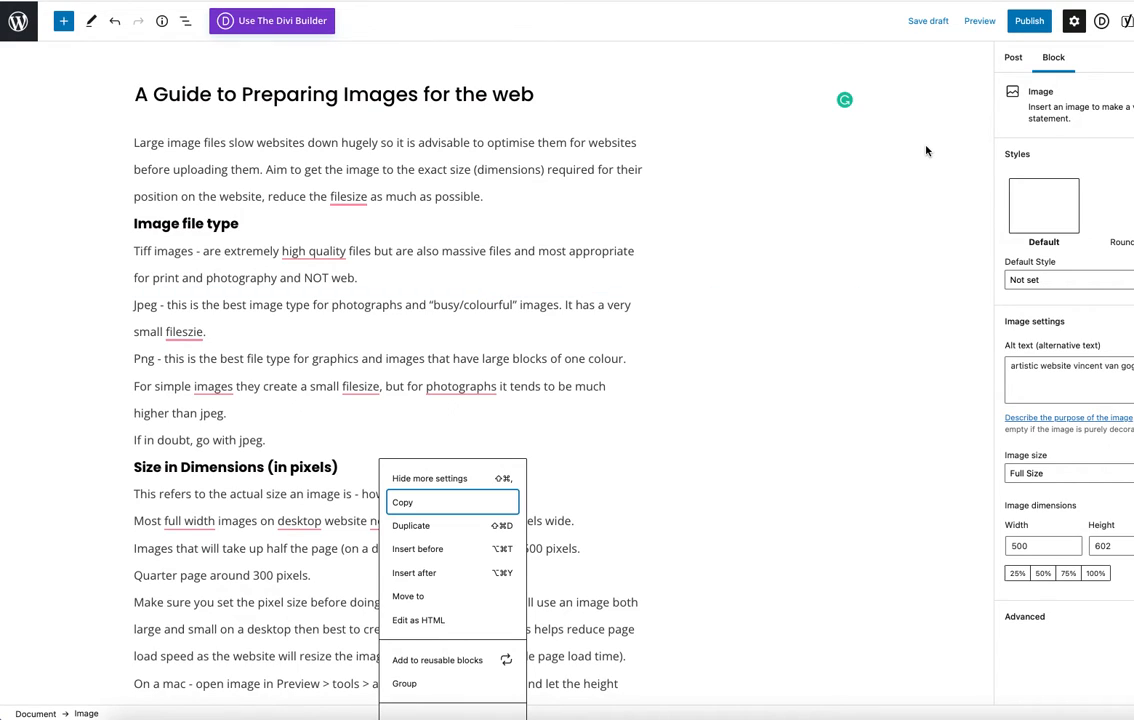
{"action": "left_click", "coordinate": [929, 24]}
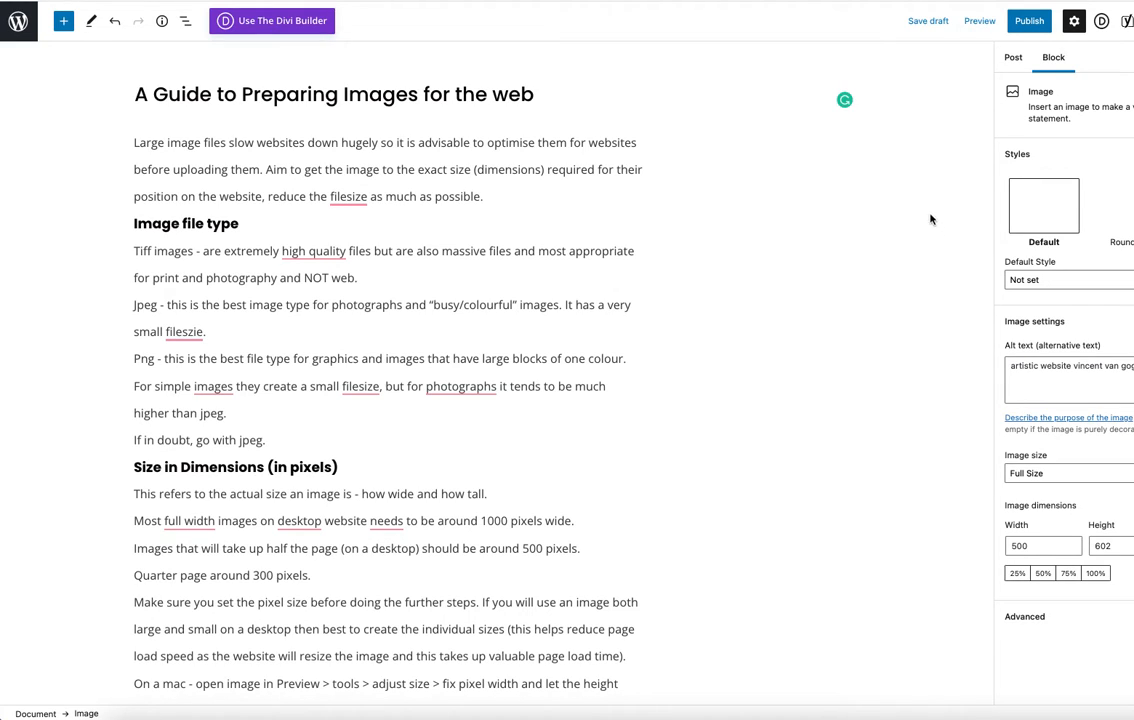
- Publish the post about preparing images for the web and return to the list of all posts
{"action": "left_click", "coordinate": [1029, 22]}
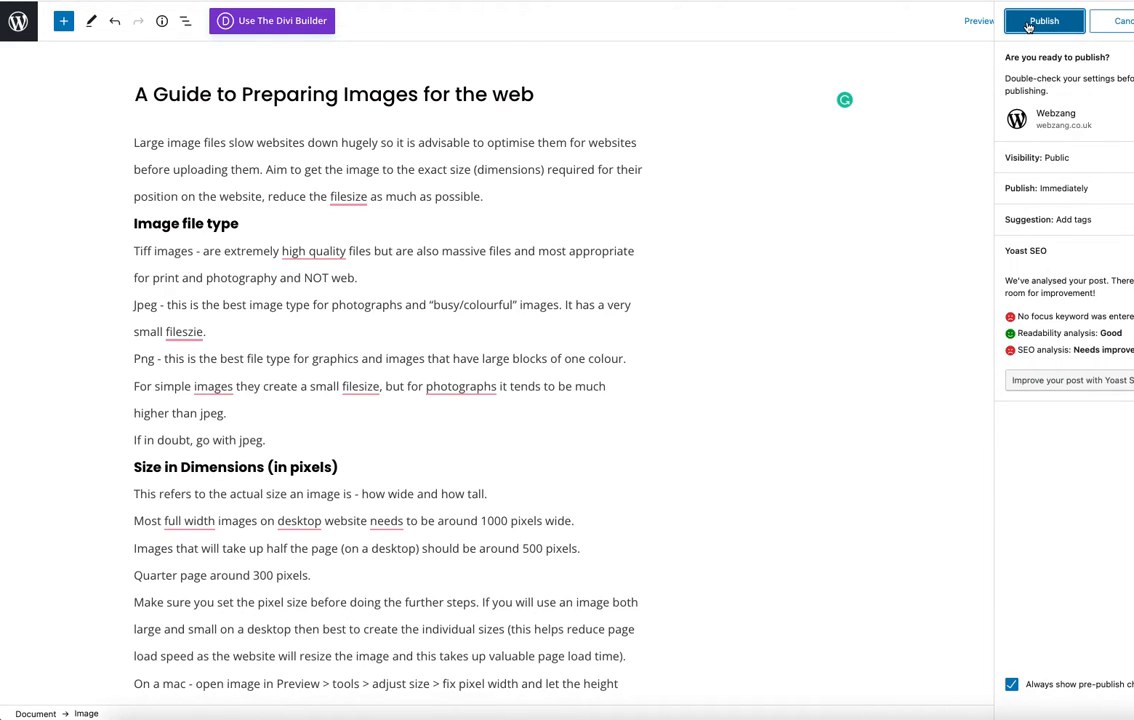
{"action": "left_click", "coordinate": [1043, 21]}
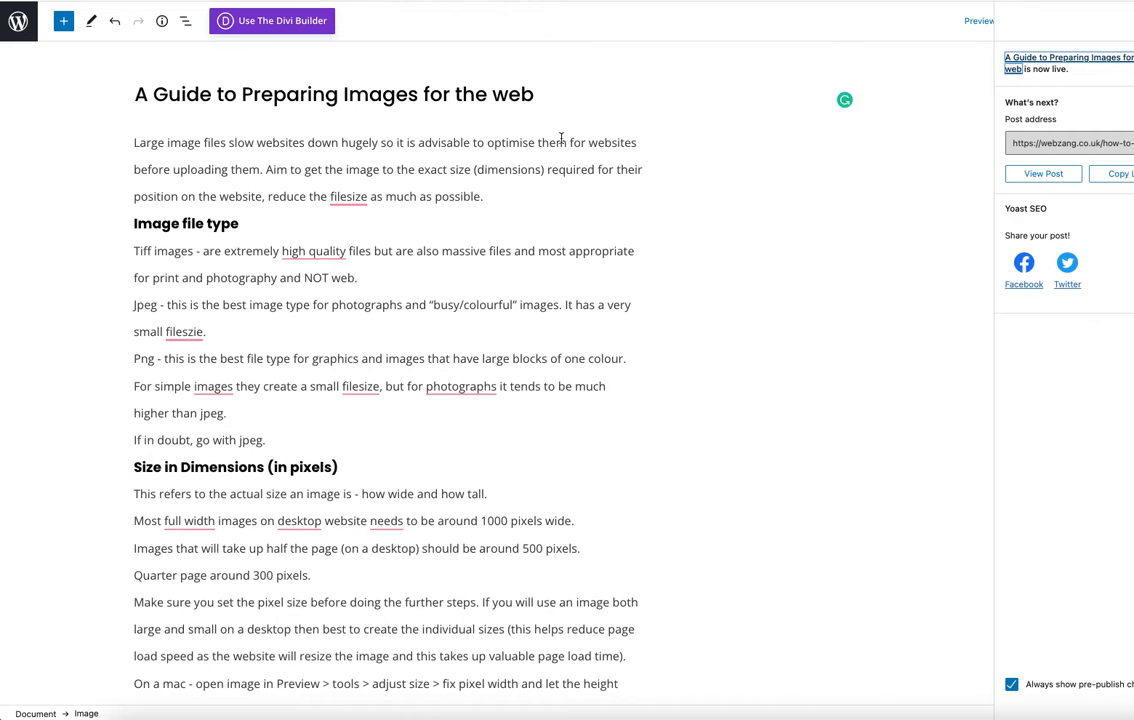
{"action": "left_click", "coordinate": [18, 22]}
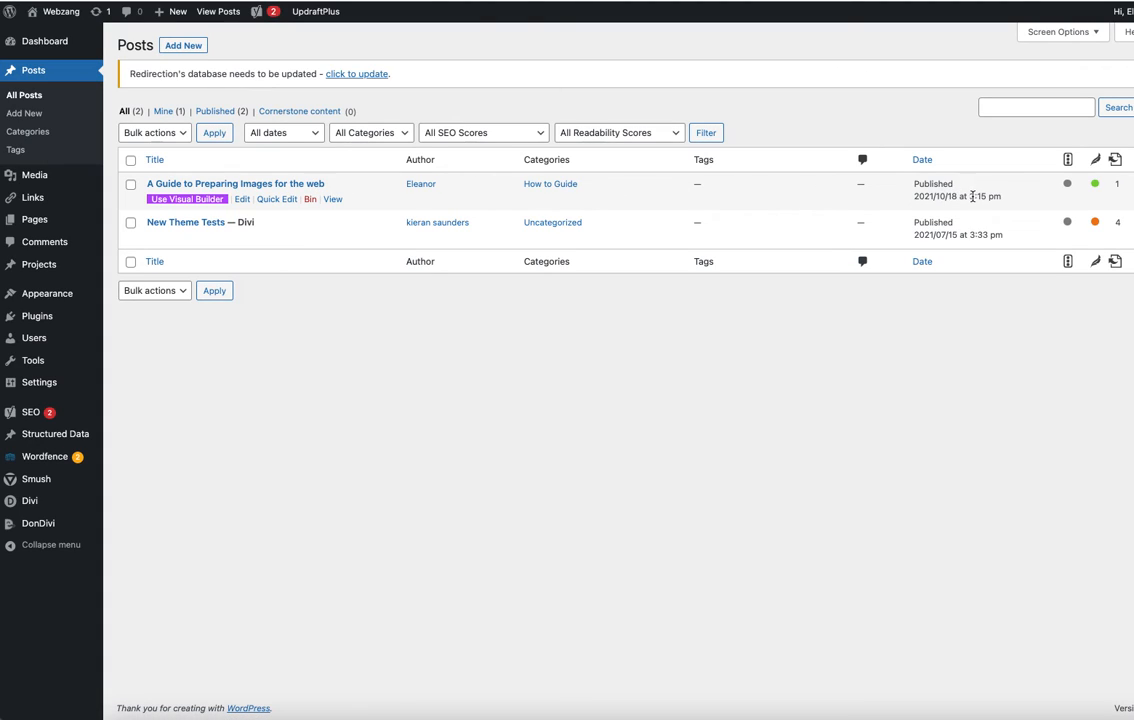
- Quick-edit "A Guide to Preparing Images for the web" to set its publication month to 09-Sep and update it
{"action": "left_click_drag", "start_coordinate": [1003, 197], "coordinate": [907, 188]}
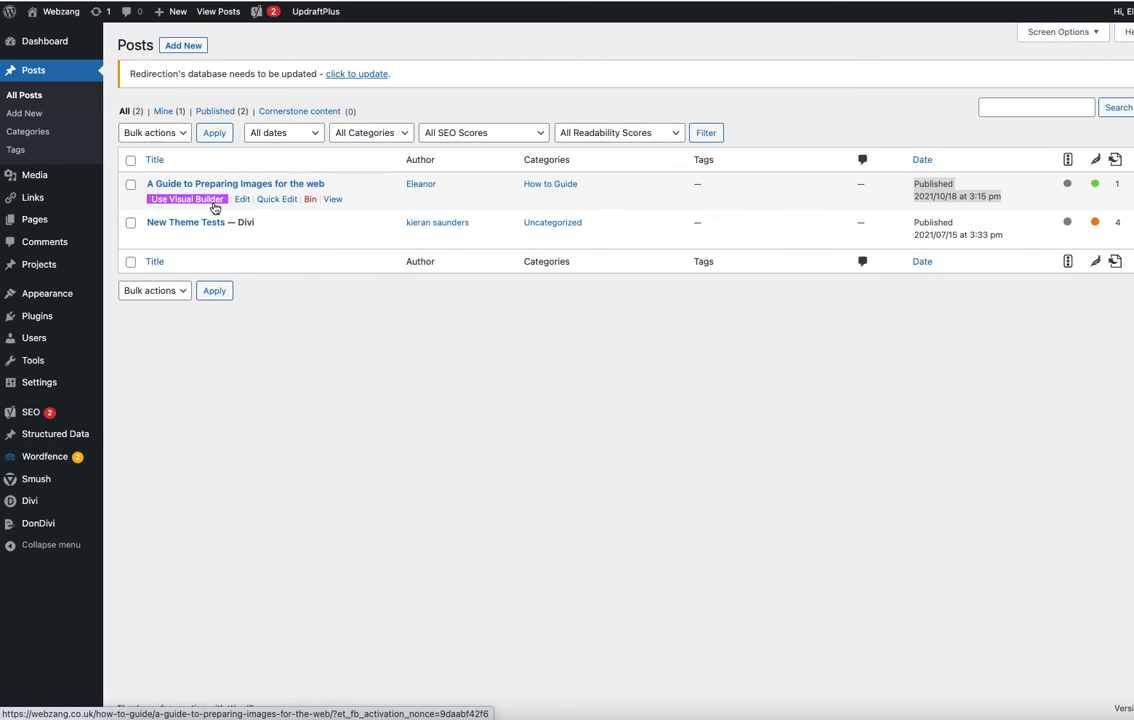
{"action": "left_click", "coordinate": [276, 199]}
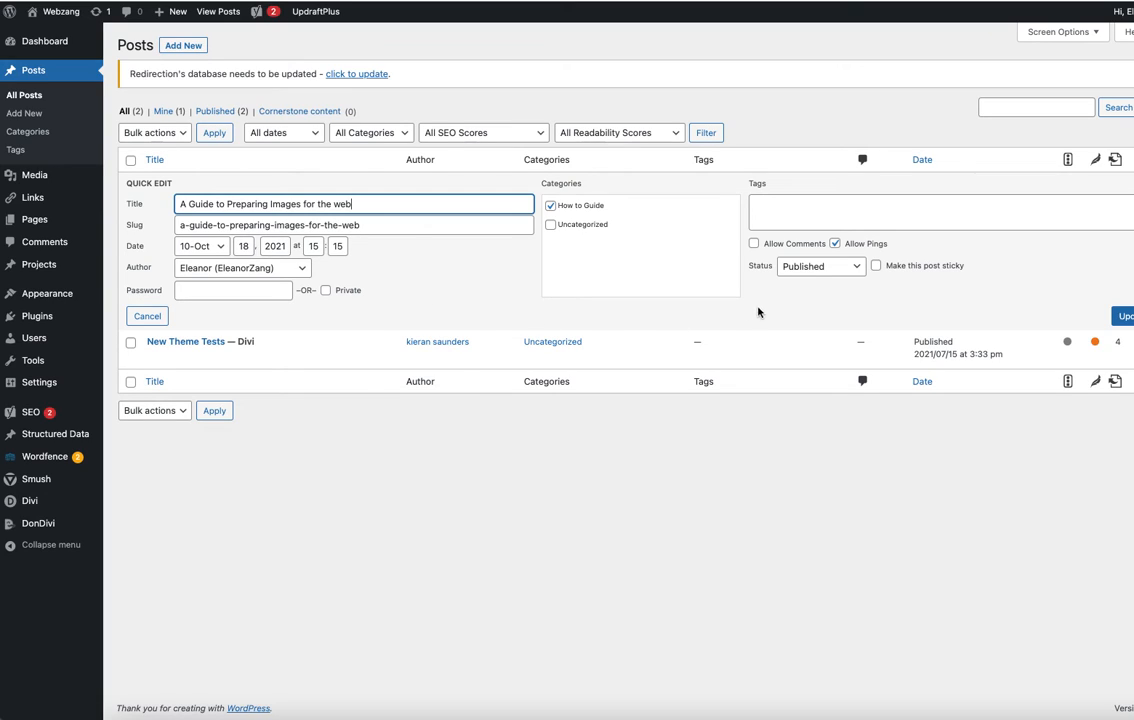
{"action": "left_click", "coordinate": [224, 251]}
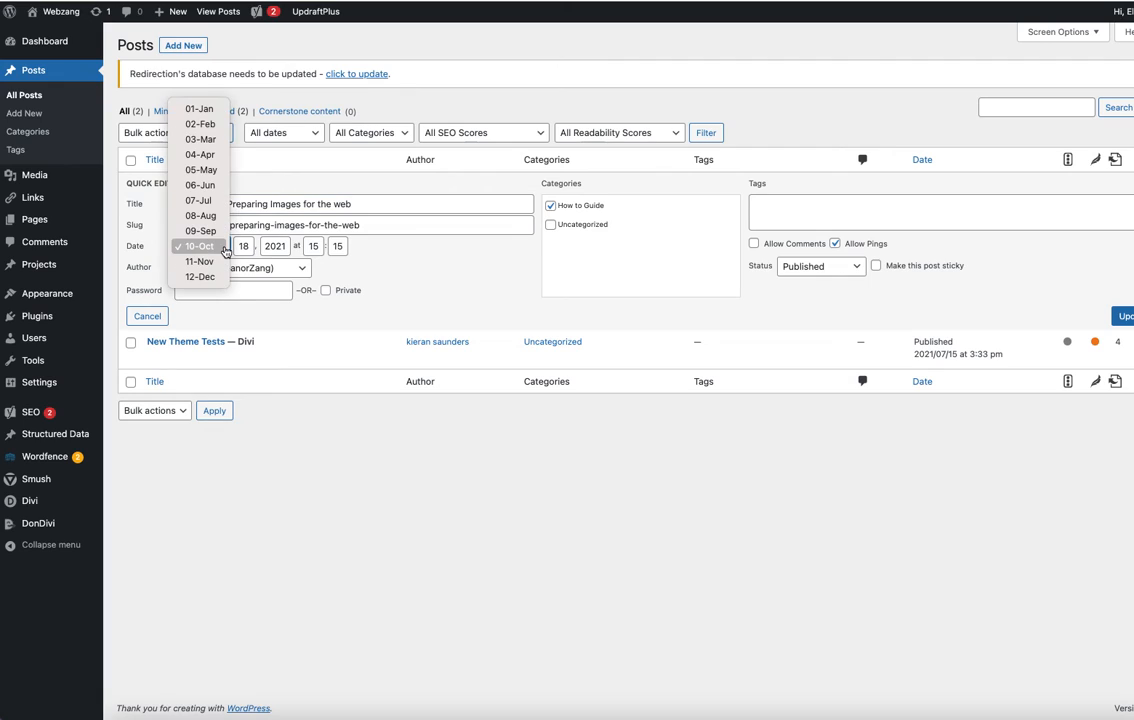
{"action": "left_click", "coordinate": [200, 230]}
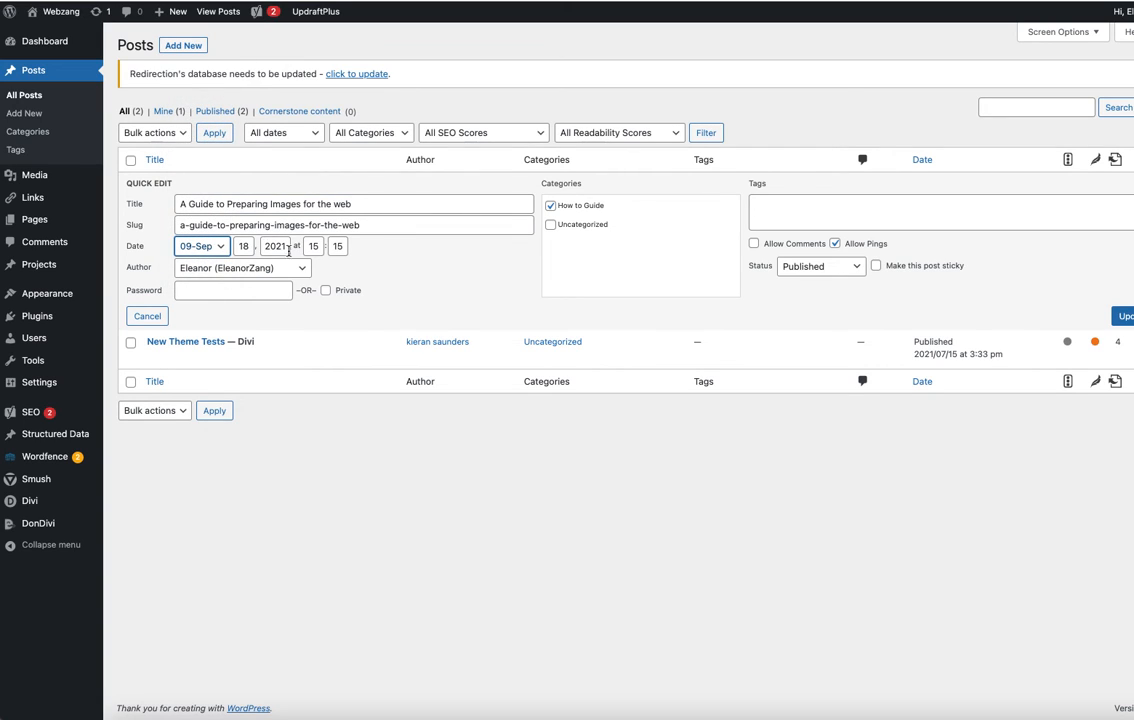
{"action": "left_click", "coordinate": [1120, 316]}
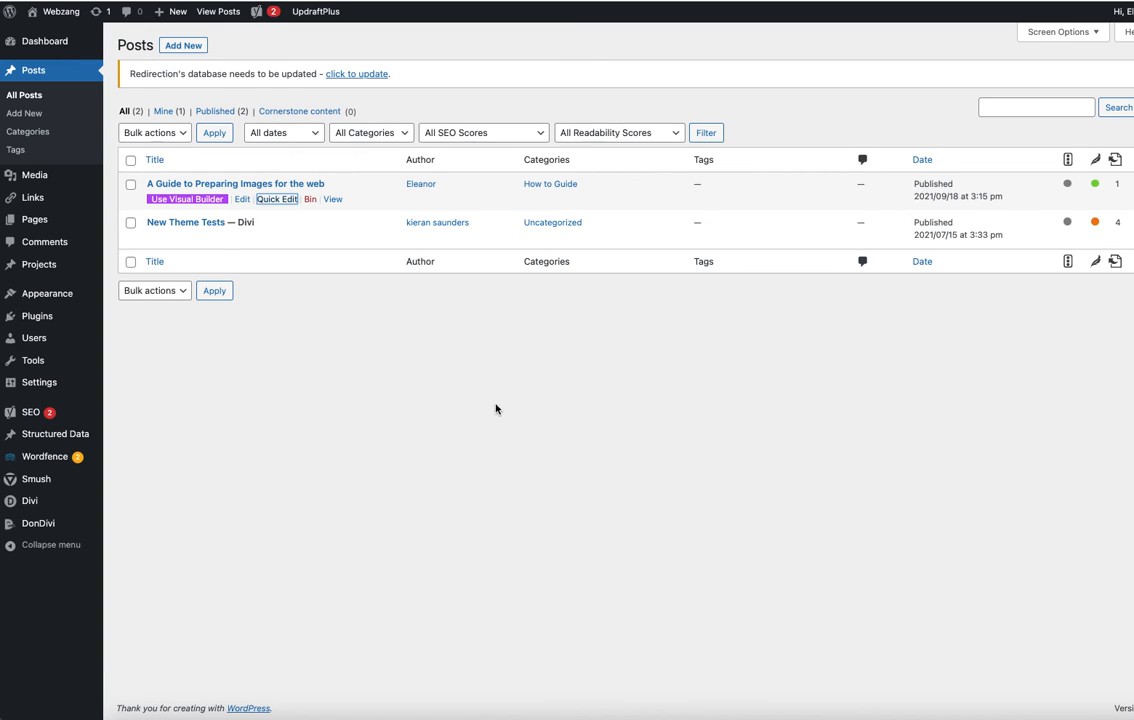
- Open "A Guide to Preparing Images for the web" for editing and preview the post in a new tab
{"action": "left_click", "coordinate": [212, 185]}
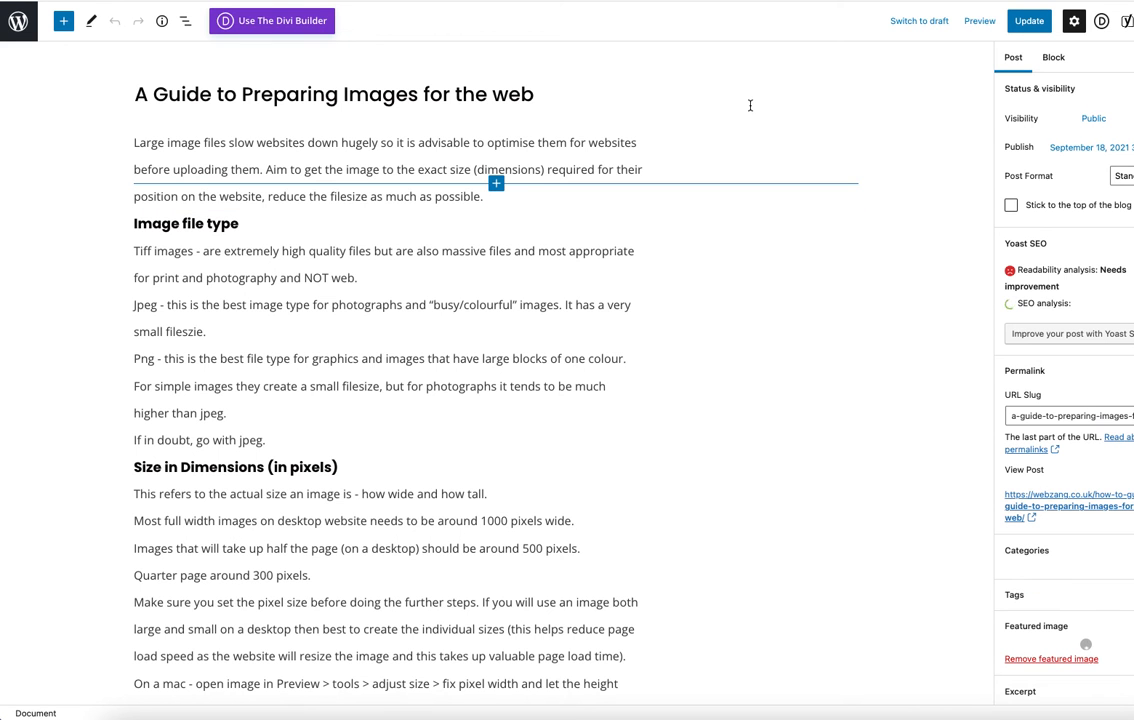
{"action": "left_click", "coordinate": [981, 26]}
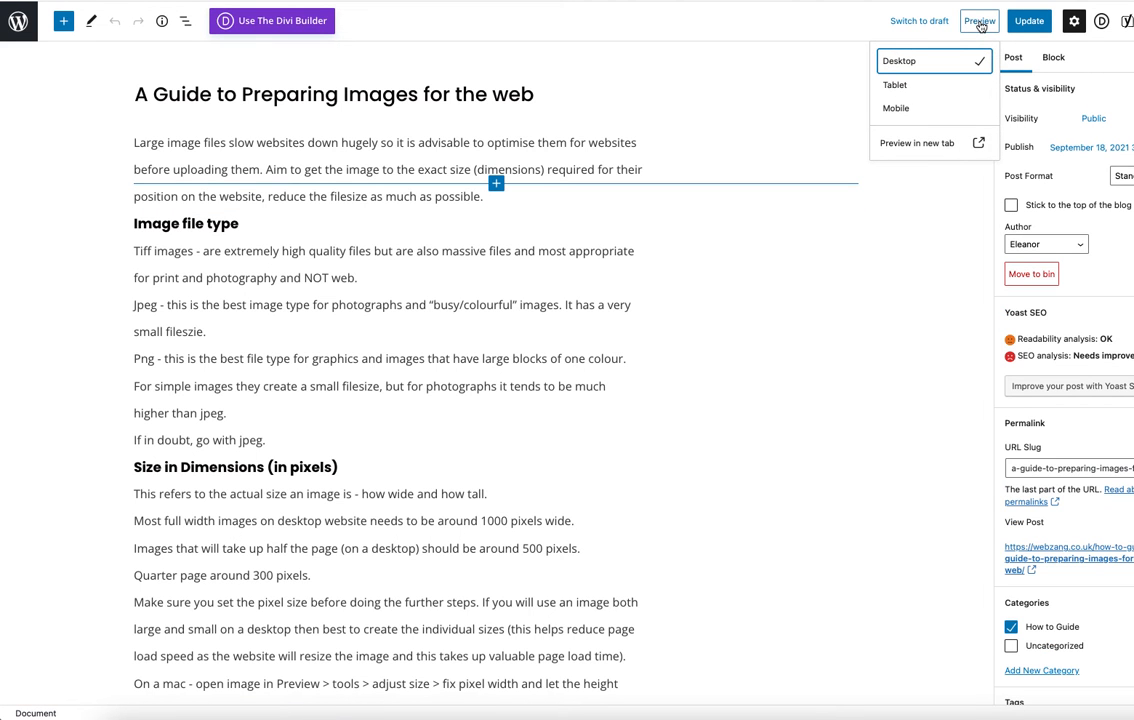
{"action": "left_click", "coordinate": [931, 145]}
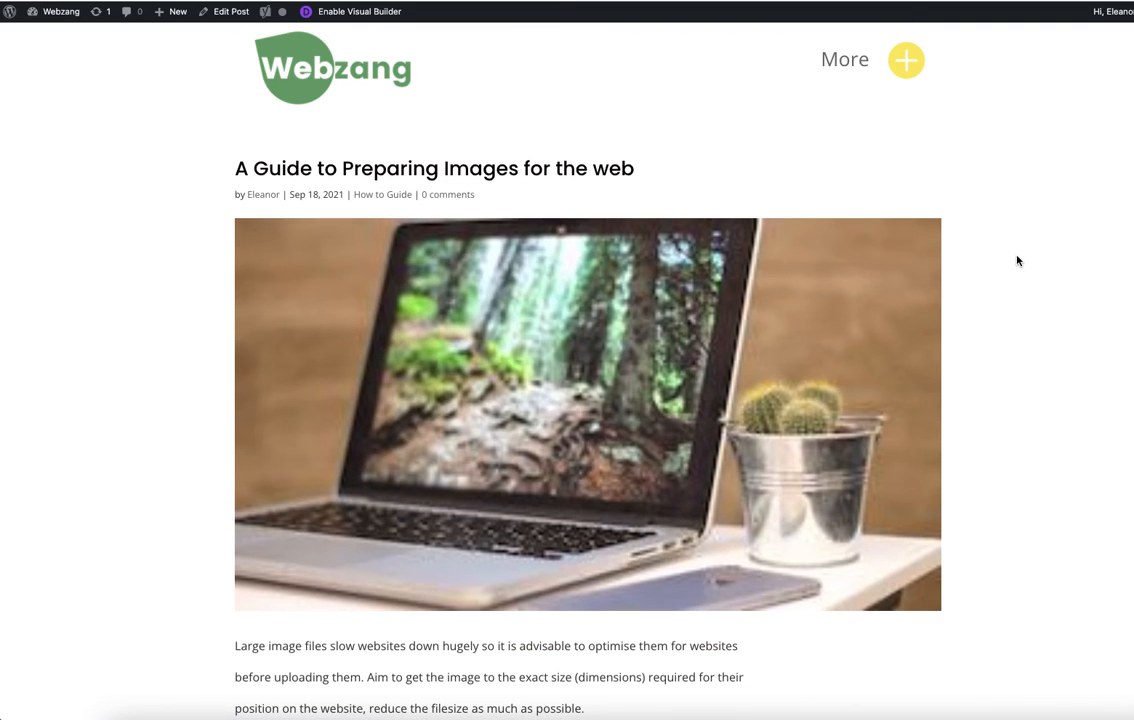
- Review the previewed post from its title and featured image through the headings, body text and Van Gogh image to the file size and SEO sections
{"action": "scroll", "coordinate": [1017, 261], "scroll_direction": "down", "scroll_amount": 5}
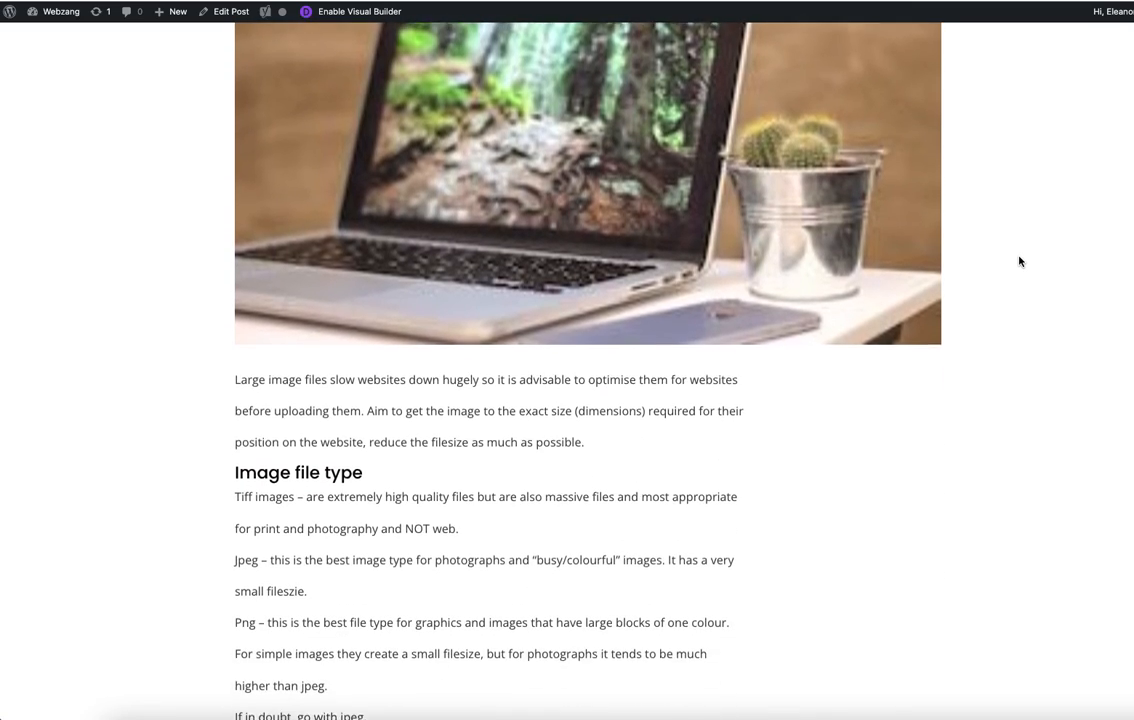
{"action": "scroll", "coordinate": [1020, 258], "scroll_direction": "up", "scroll_amount": 5}
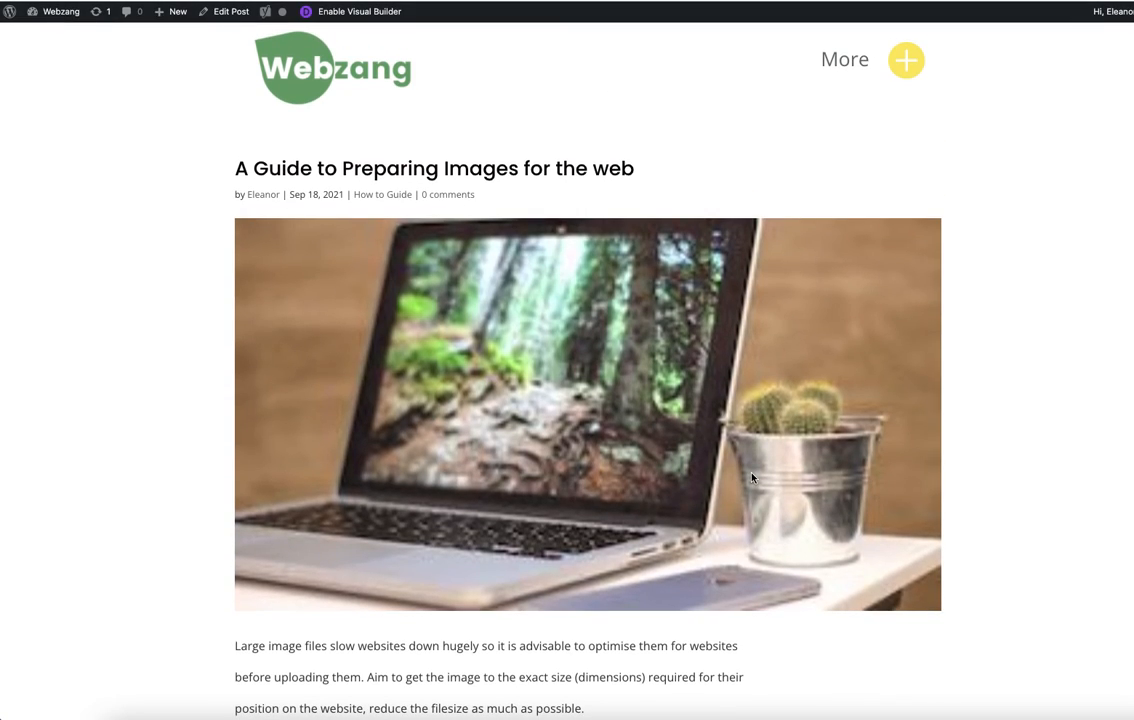
{"action": "scroll", "coordinate": [995, 379], "scroll_direction": "down", "scroll_amount": 2}
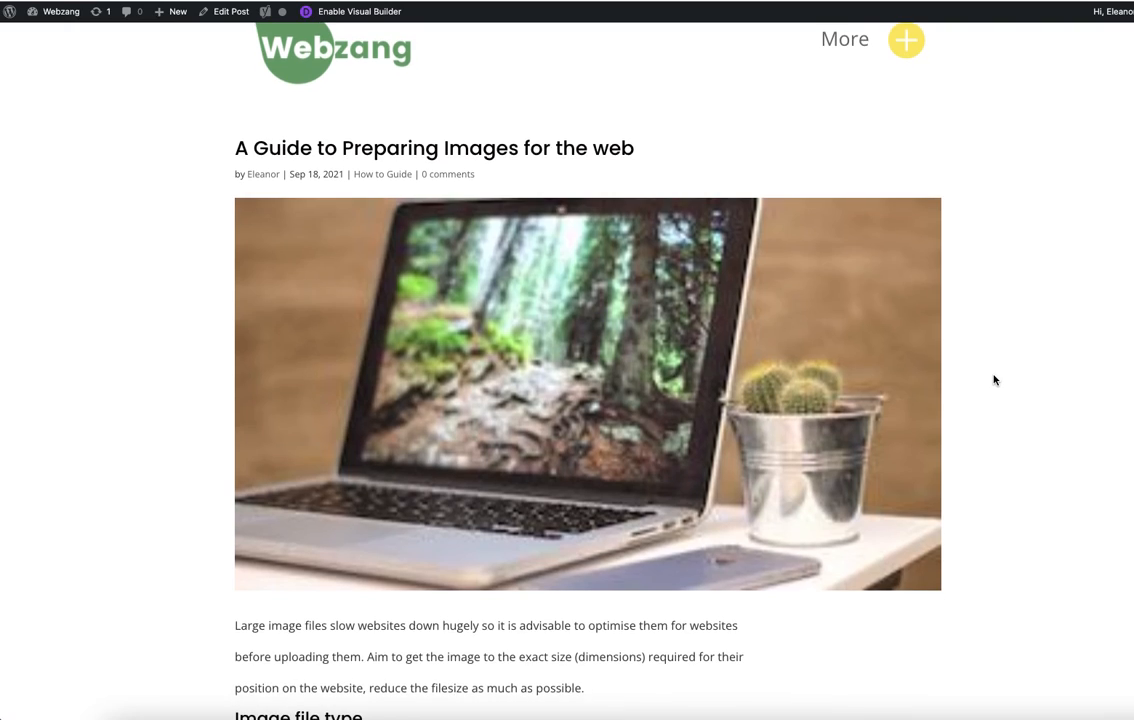
{"action": "scroll", "coordinate": [995, 379], "scroll_direction": "down", "scroll_amount": 8}
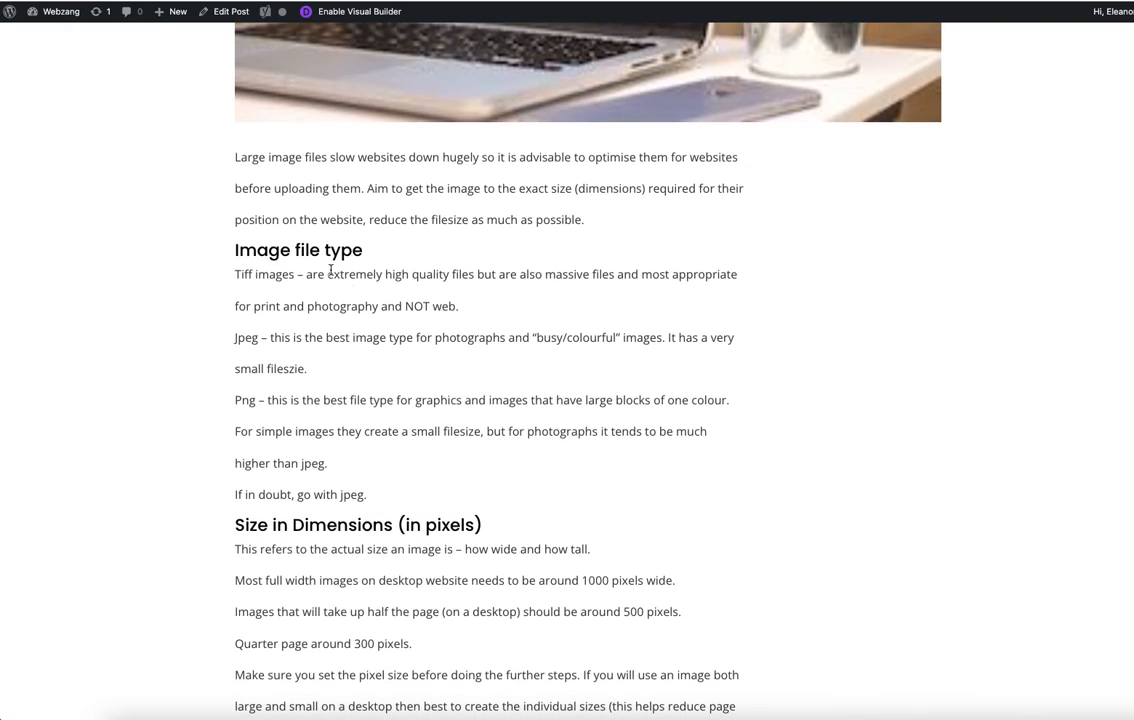
{"action": "scroll", "coordinate": [862, 443], "scroll_direction": "down", "scroll_amount": 7}
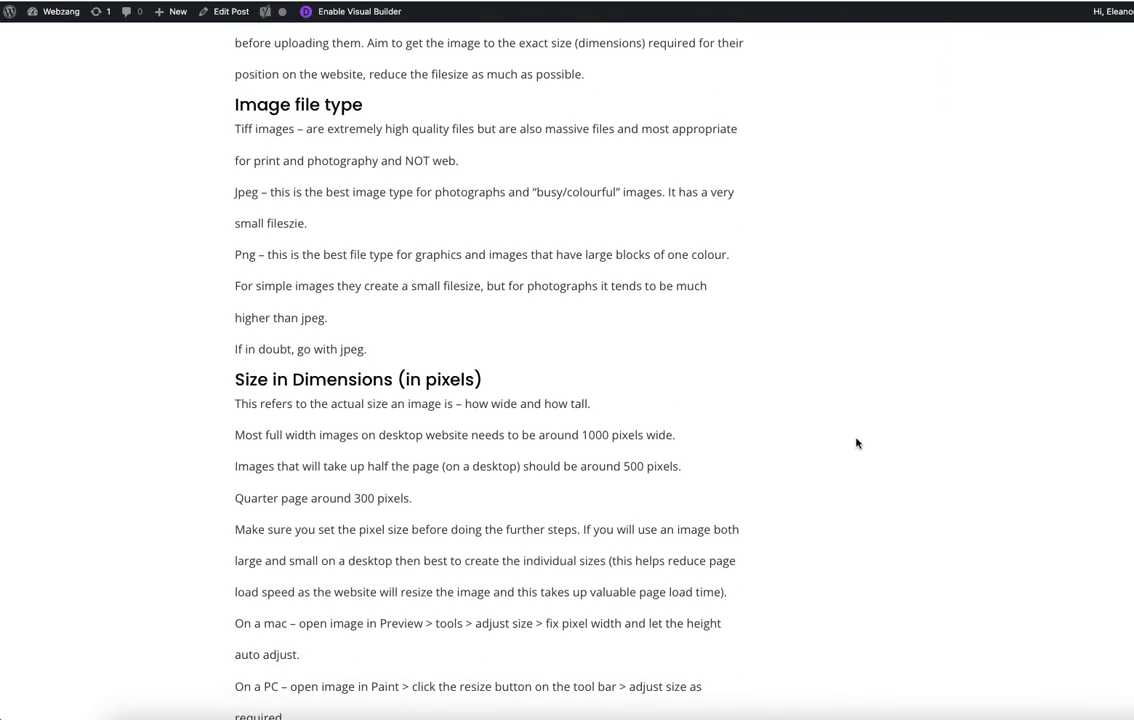
{"action": "scroll", "coordinate": [862, 438], "scroll_direction": "down", "scroll_amount": 14}
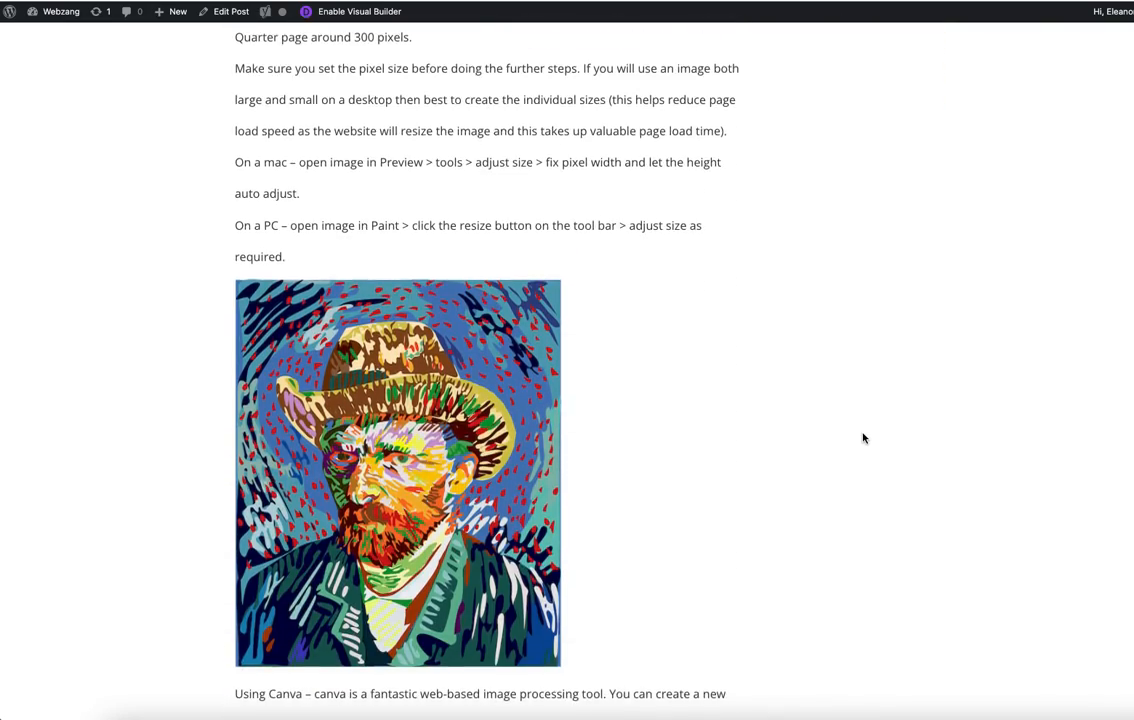
{"action": "scroll", "coordinate": [862, 438], "scroll_direction": "down", "scroll_amount": 18}
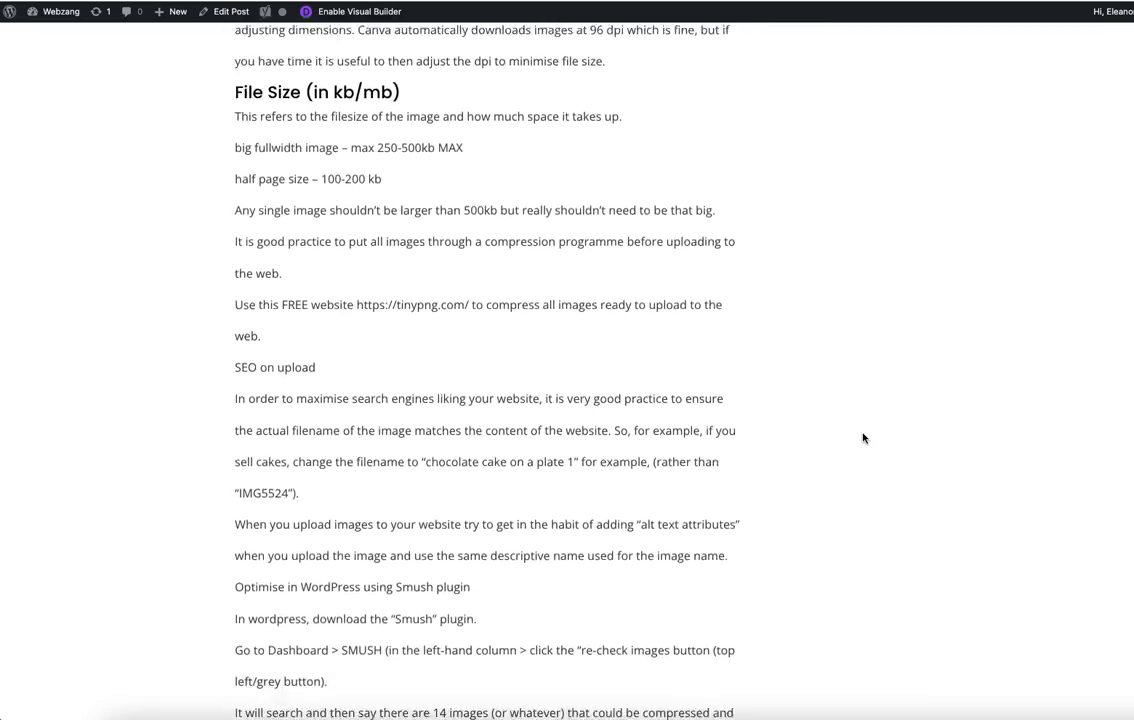
{"action": "scroll", "coordinate": [864, 437], "scroll_direction": "up", "scroll_amount": 20}
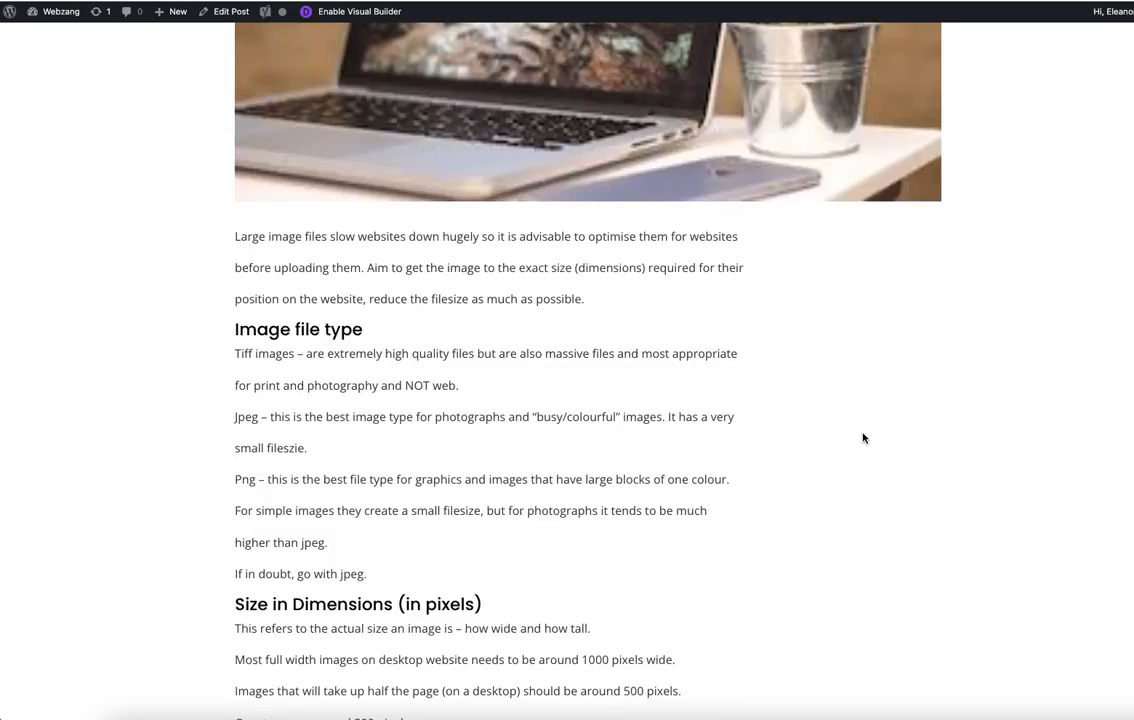